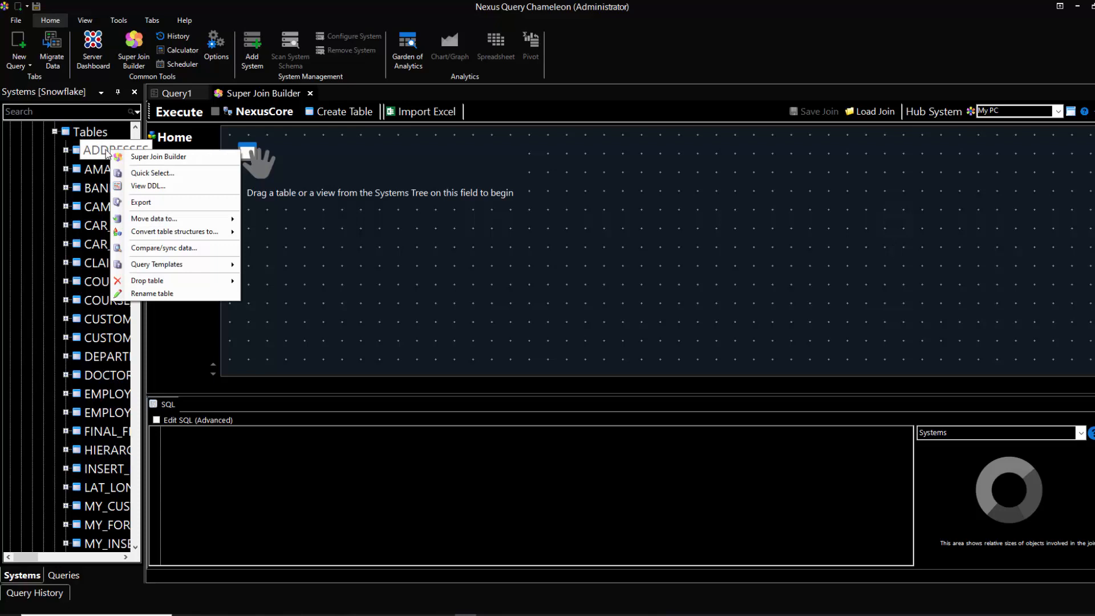
Step: Build a Super Join of the Snowflake ADDRESSES table with LAT_LONG, include all ADDRESSES columns, and execute it
click(152, 159)
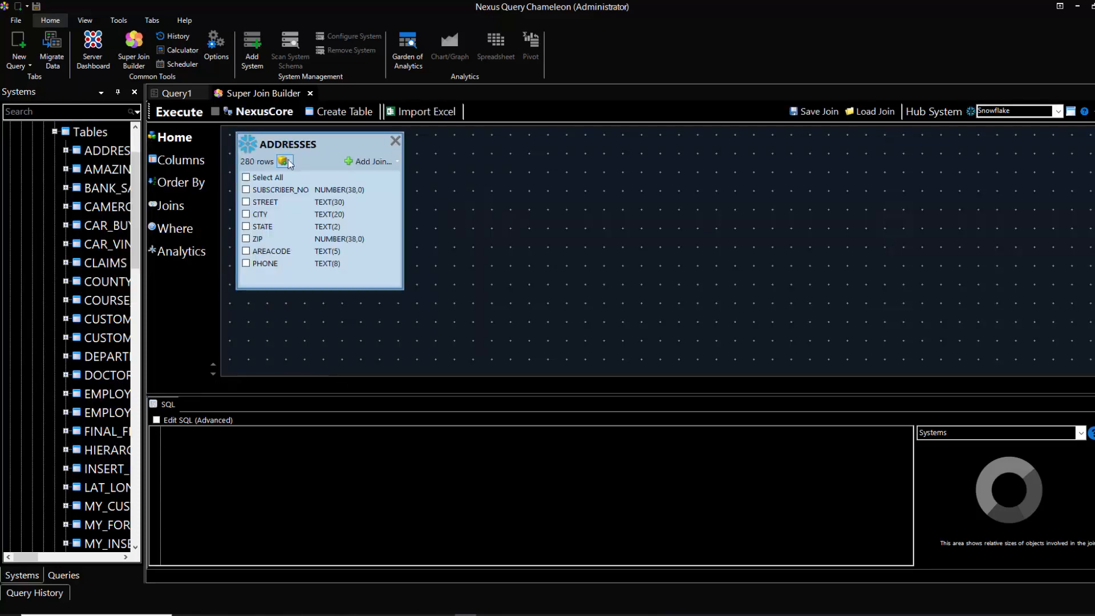
click(283, 162)
click(304, 188)
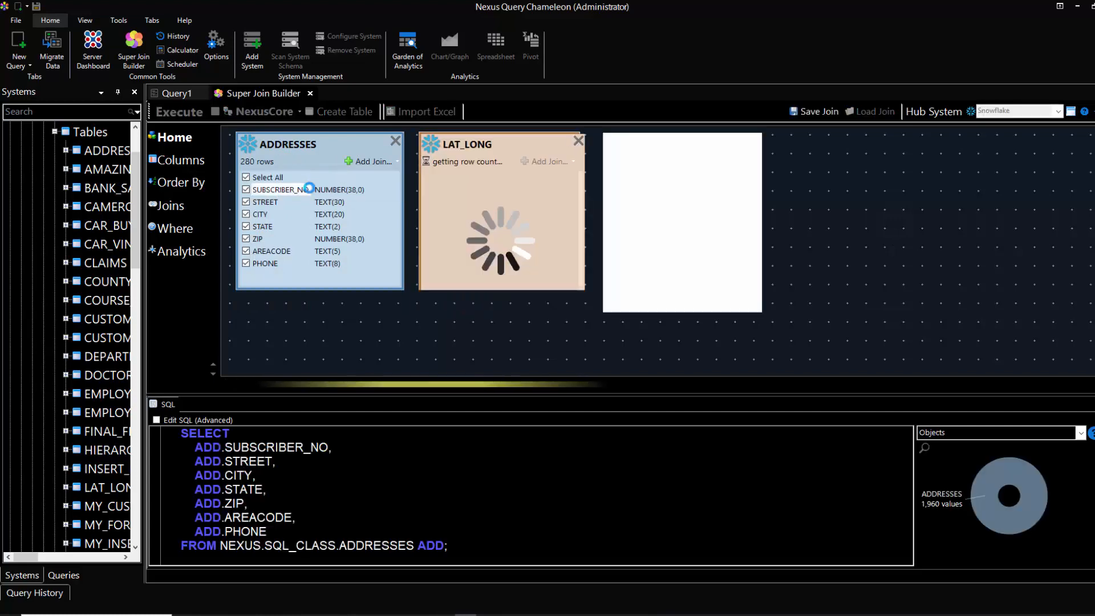
click(168, 112)
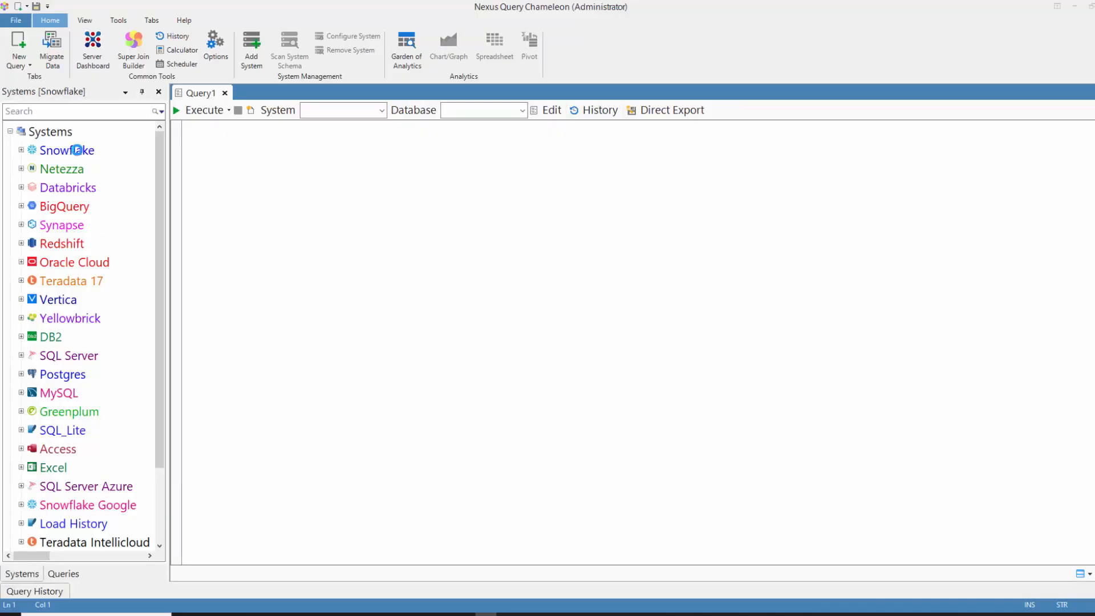
Step: Collect the cache tree hierarchy for the Snowflake system into the local store
right_click(78, 150)
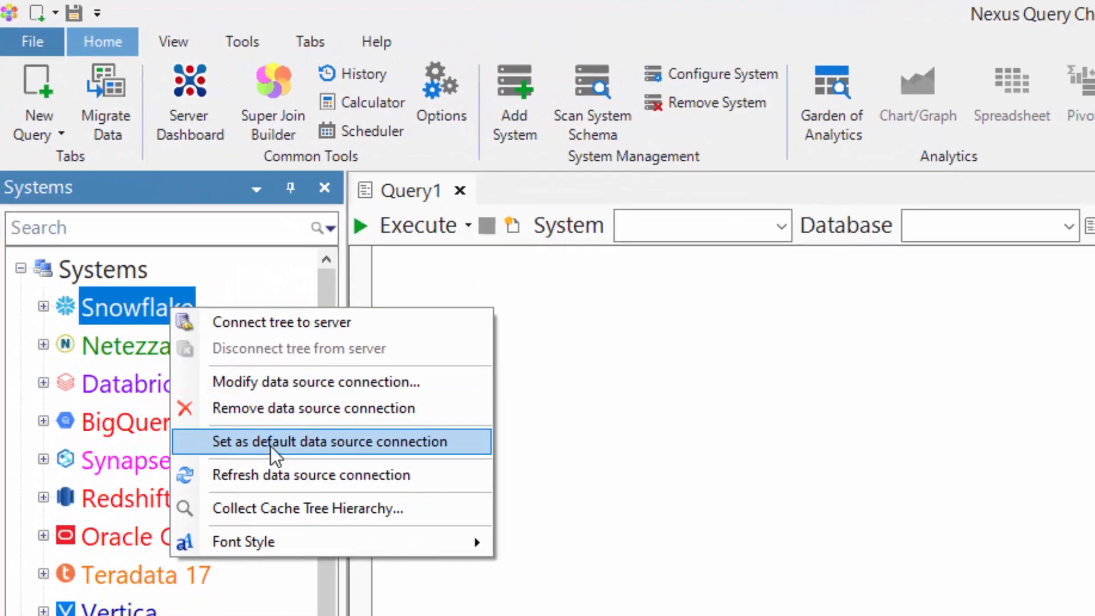
click(285, 510)
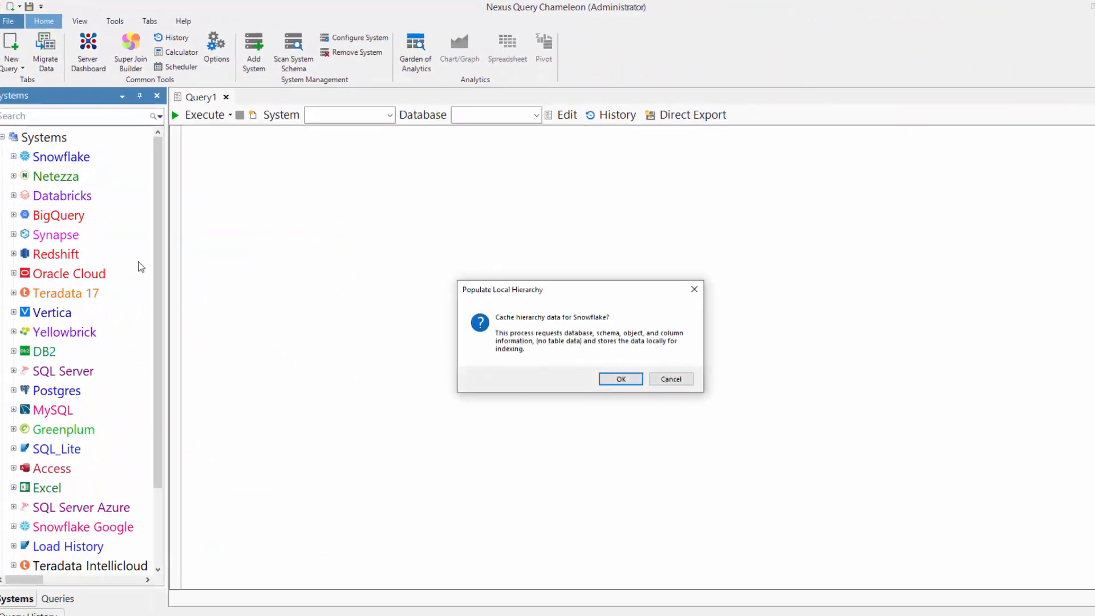
click(628, 376)
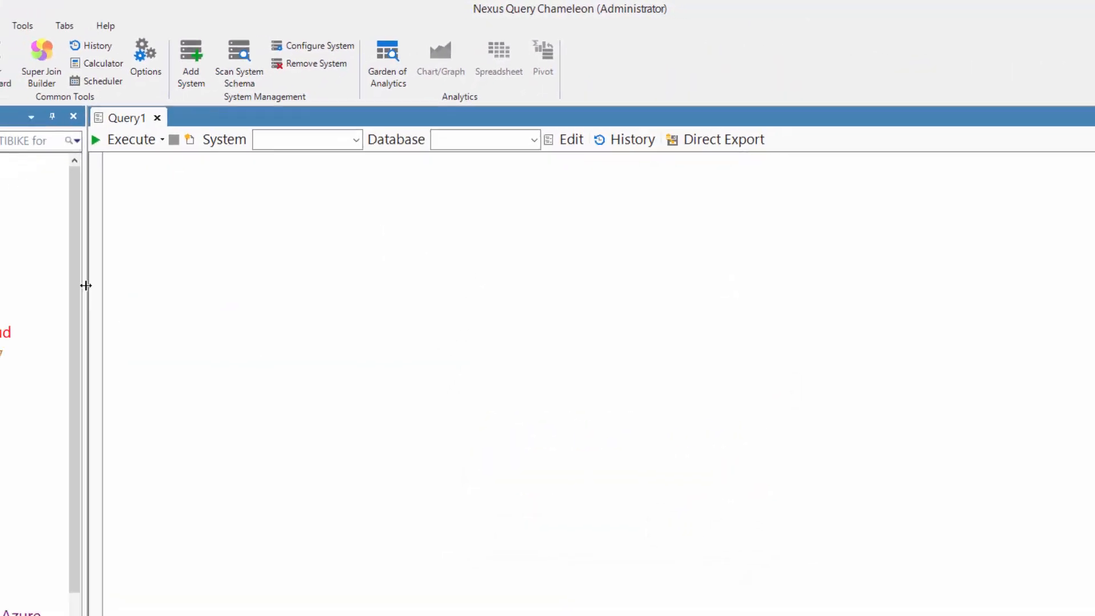
Step: Collect the cache tree hierarchy for the Netezza system as well
click(77, 177)
right_click(77, 177)
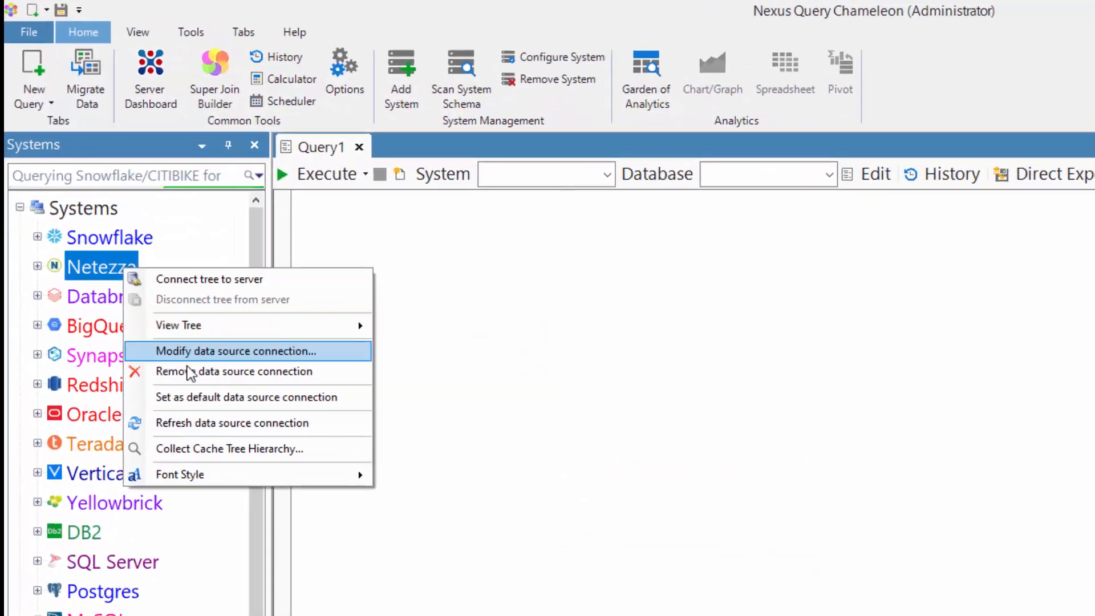
click(163, 324)
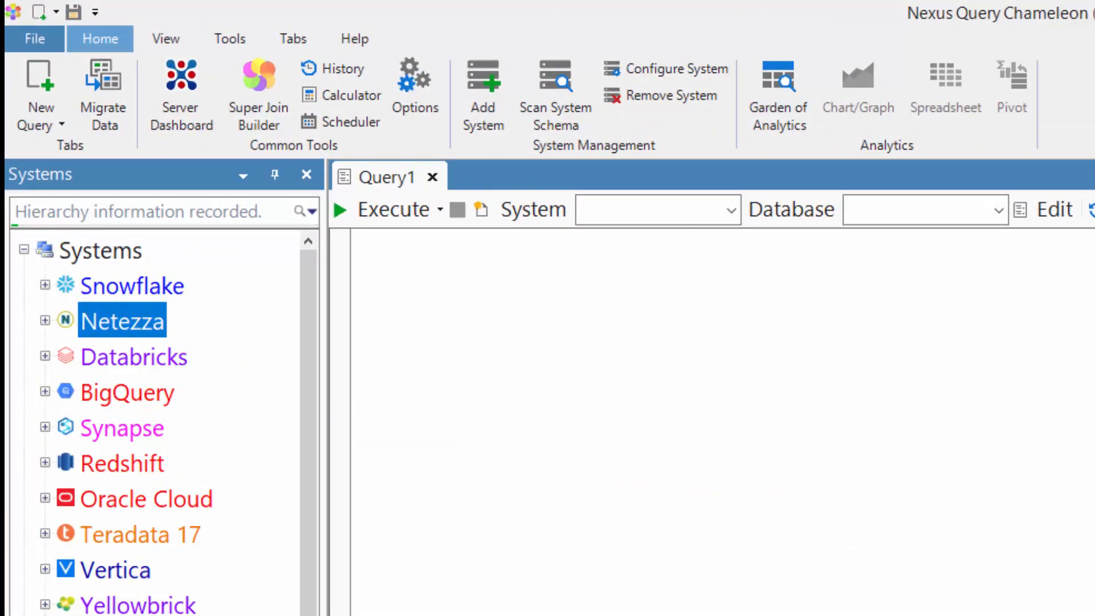
Step: Review the Nexus Cache Search log messages, and close the log
click(311, 212)
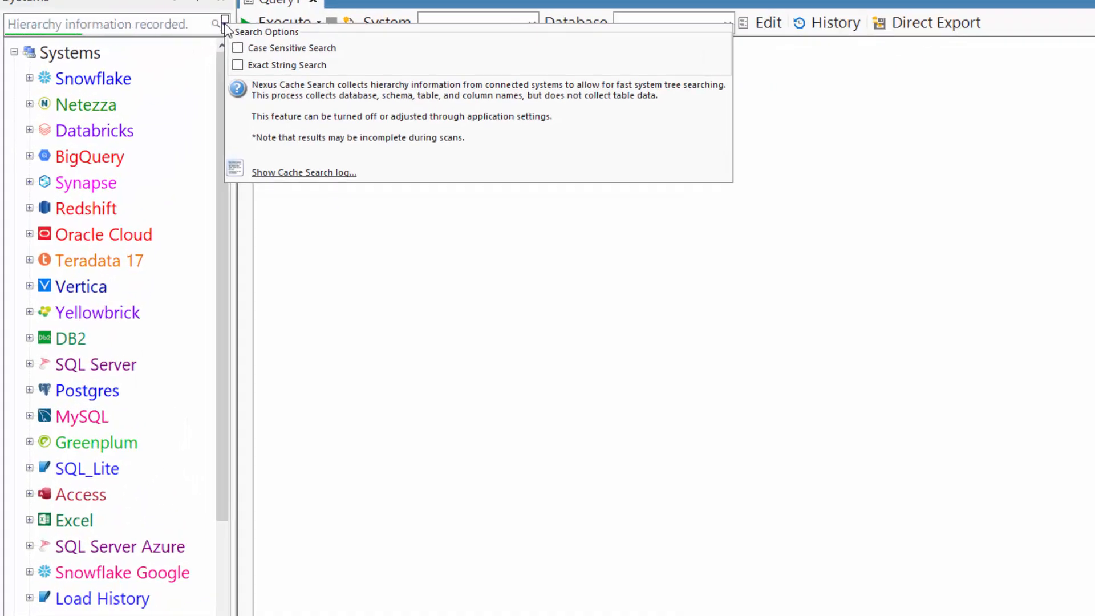
click(282, 175)
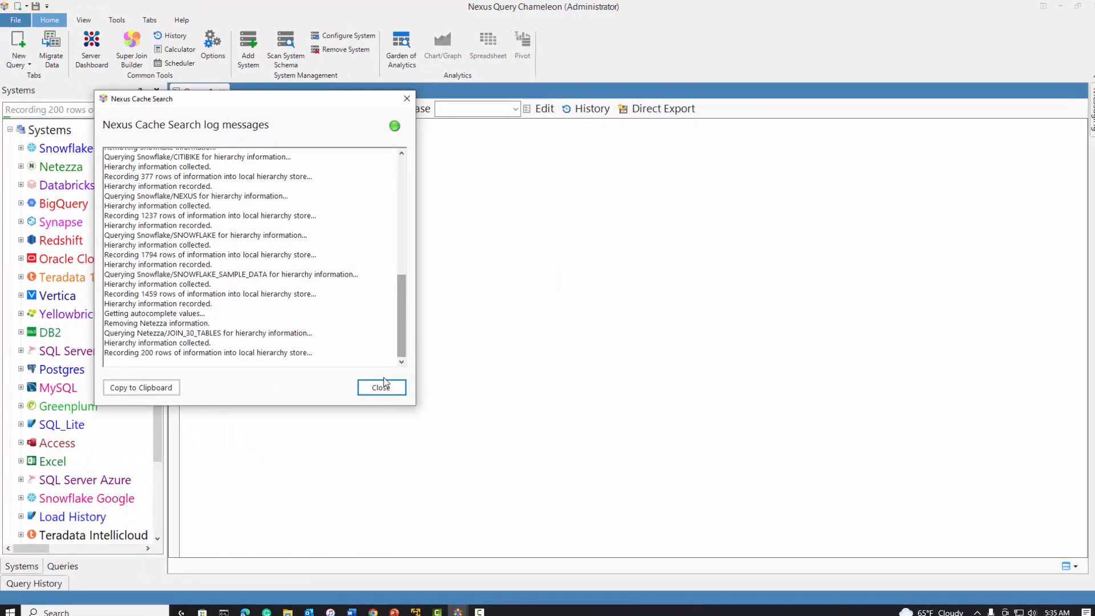
click(536, 412)
Step: Expand Snowflake's NEXUS database down to the SQL_CLASS tables, and widen the systems tree so the full table names fit
click(21, 150)
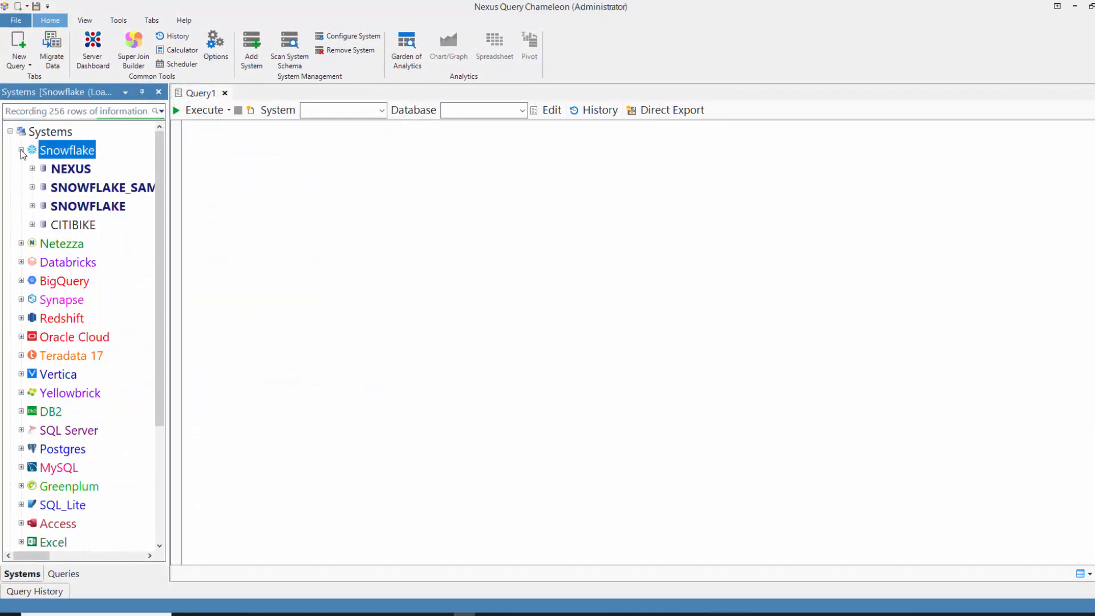
click(33, 170)
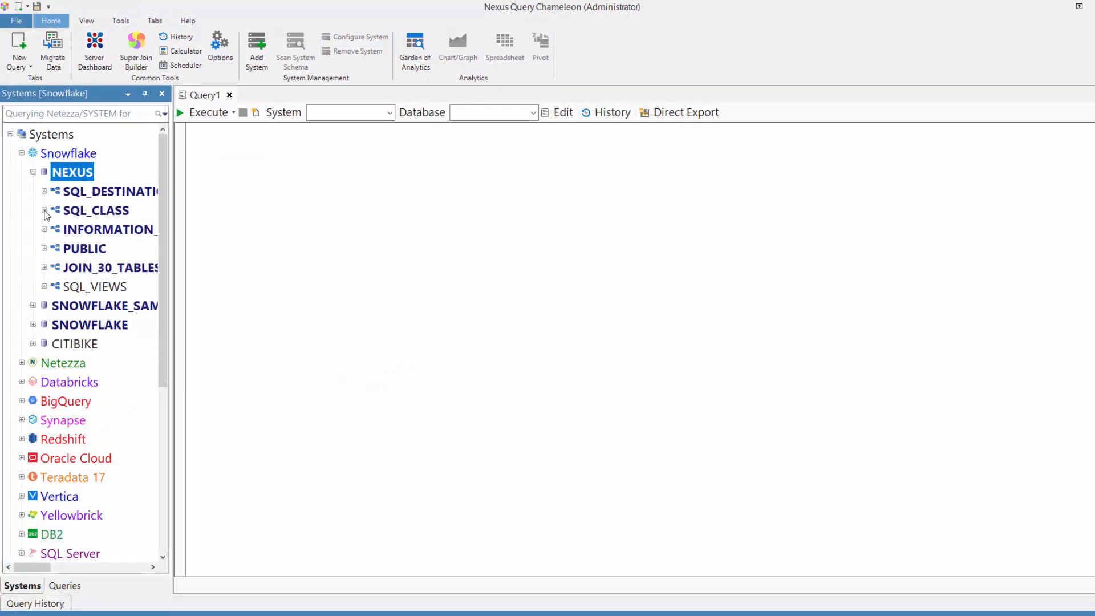
click(44, 210)
click(56, 230)
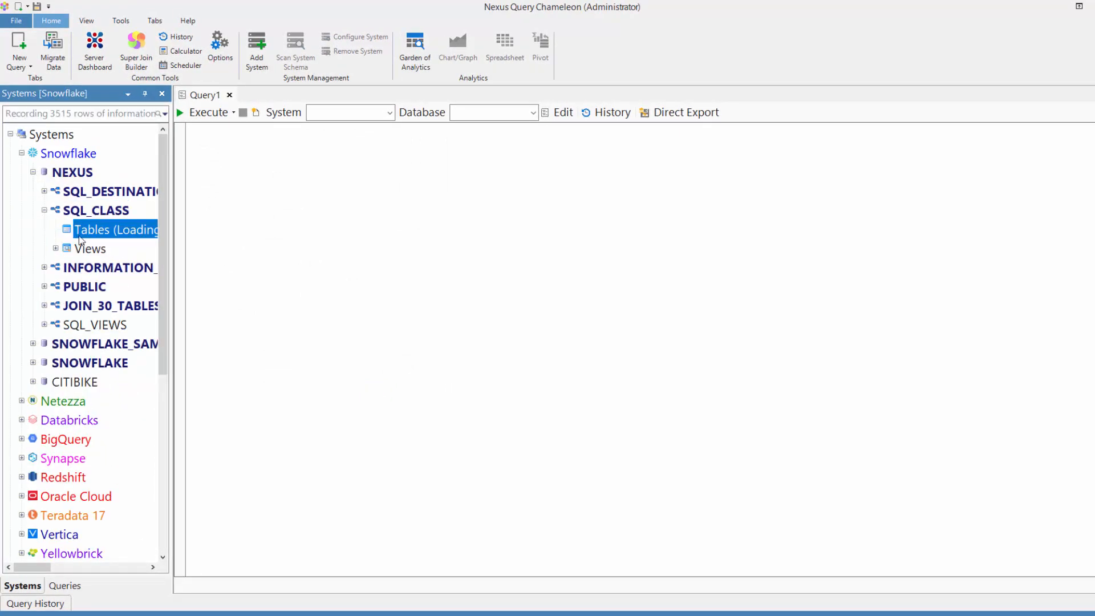
drag(171, 252, 270, 254)
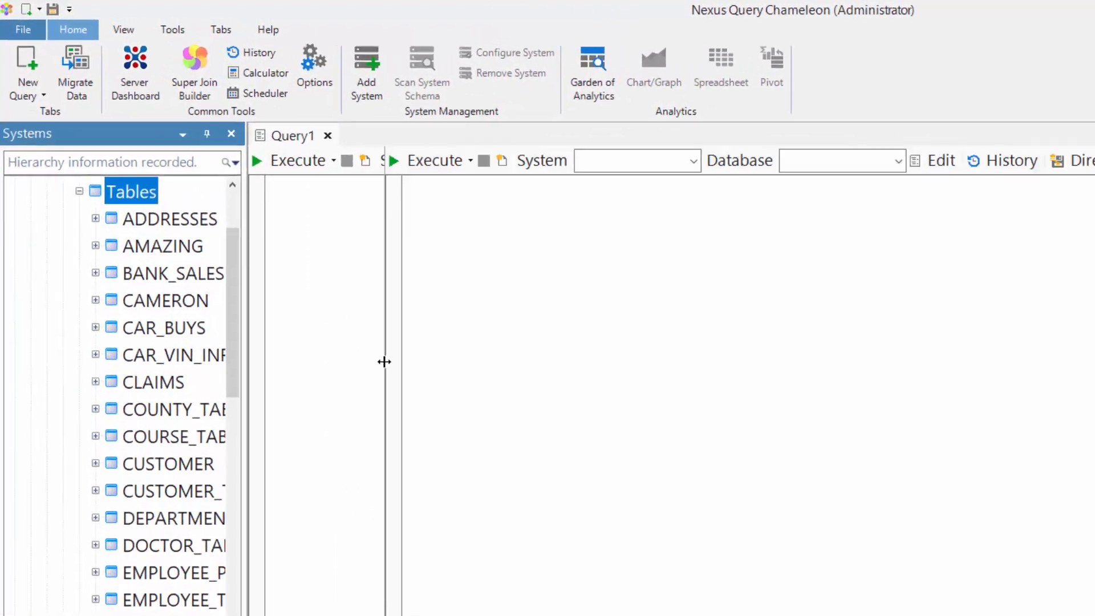
drag(384, 361, 384, 361)
scroll(242, 301, up, 2)
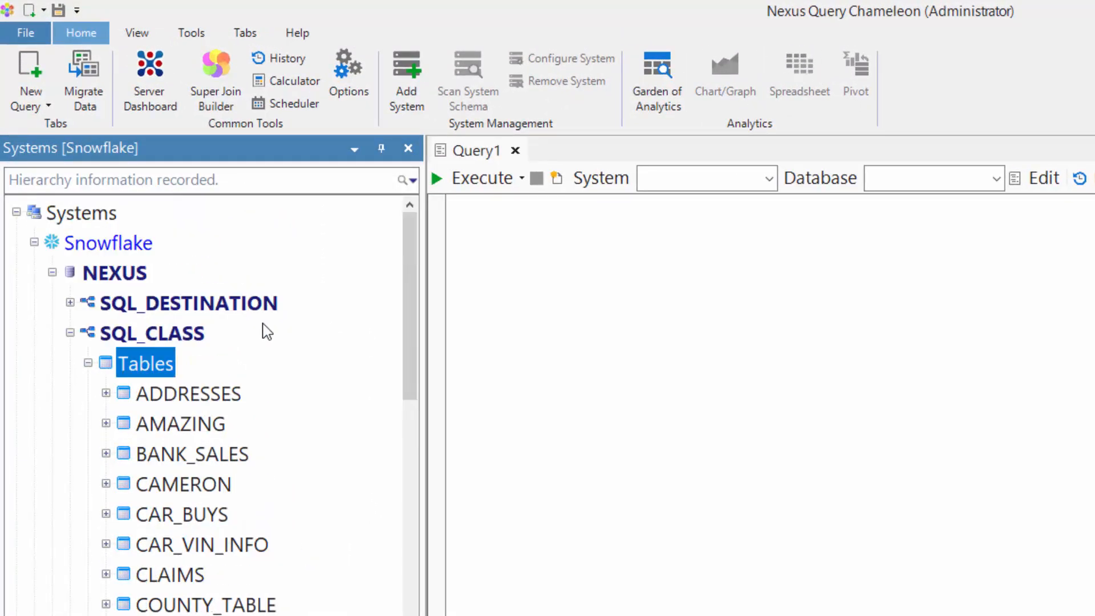
Step: Start a Super Join from Snowflake's ADDRESSES table and extend it through SUBSCRIBERS to CLAIMS
click(215, 394)
right_click(217, 394)
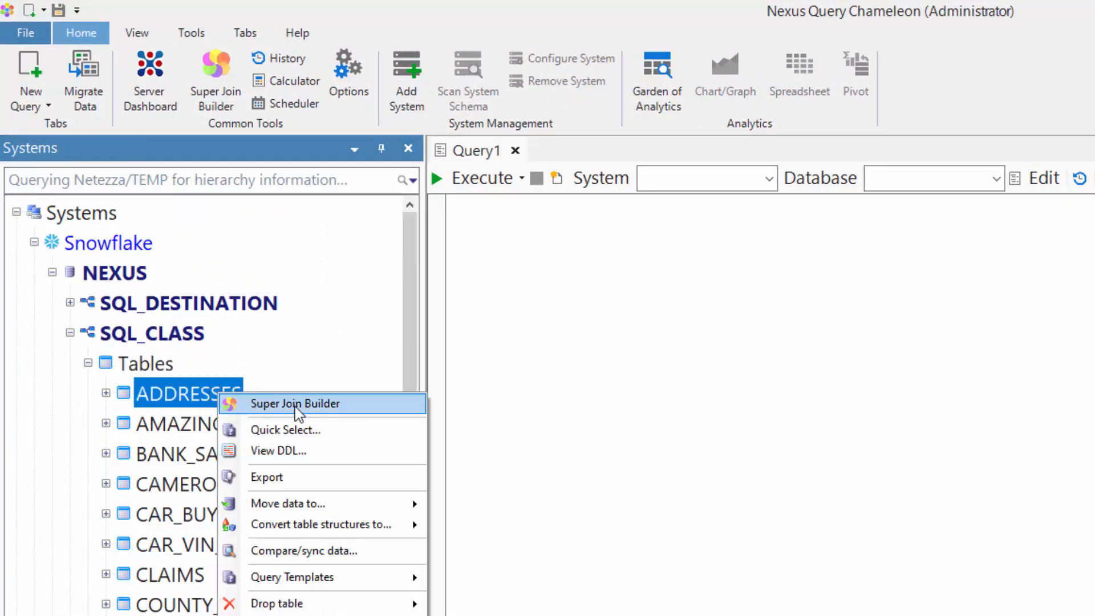
click(403, 412)
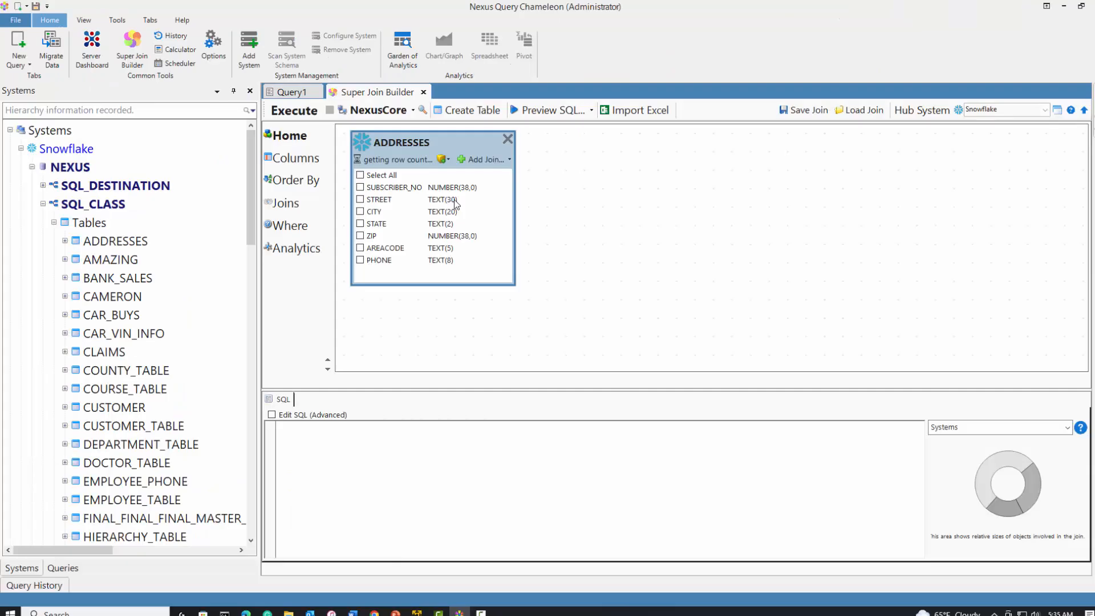
click(508, 161)
mouse_move(541, 188)
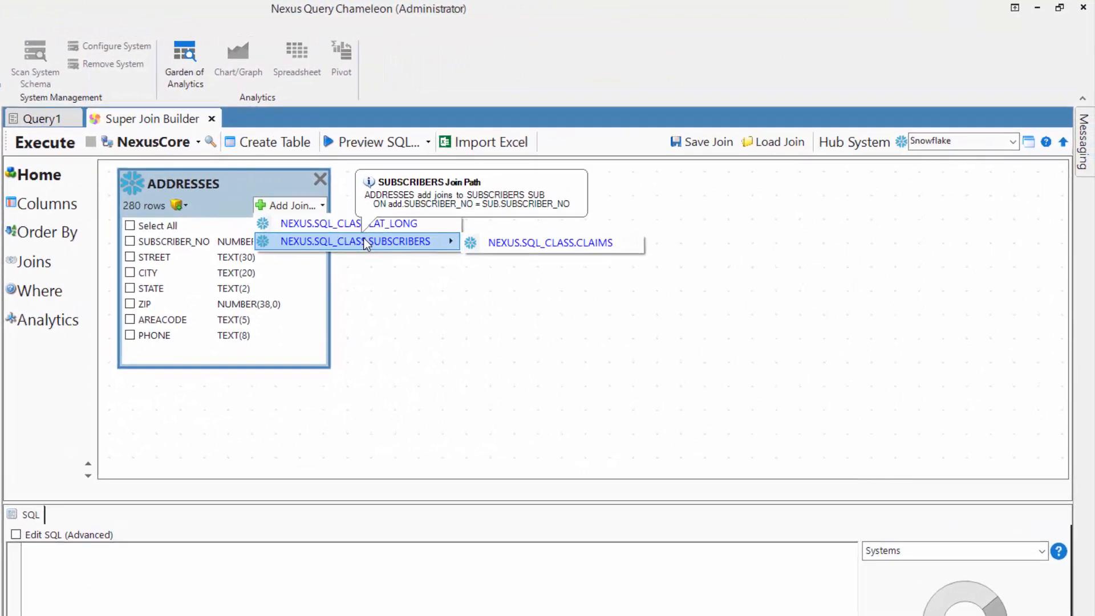
click(492, 245)
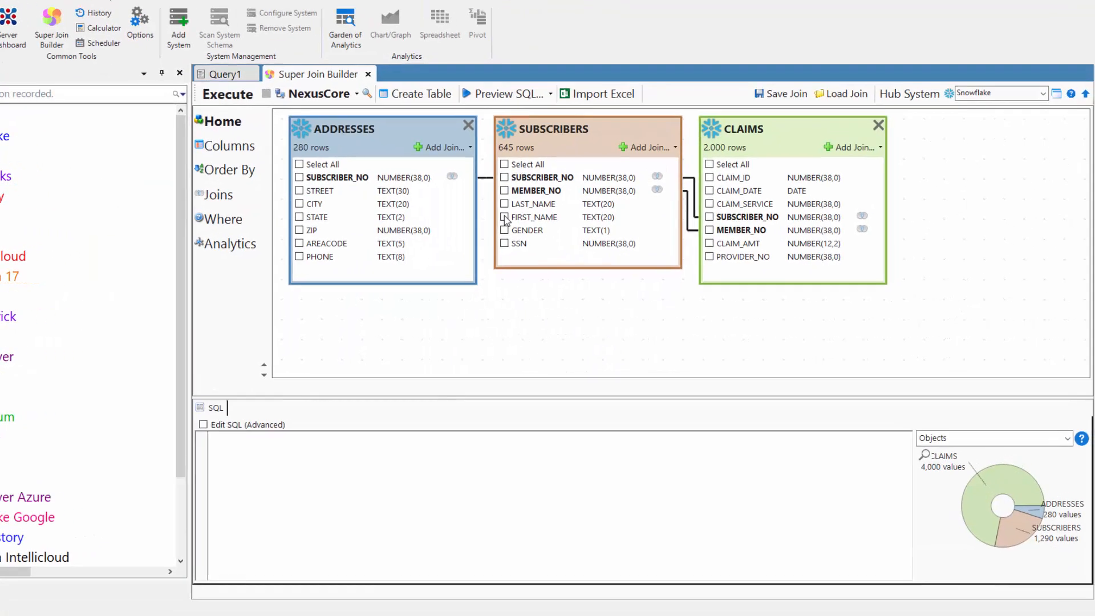
Step: Include FIRST_NAME, LAST_NAME, SUBSCRIBER_NO and MEMBER_NO from the SUBSCRIBERS table in the query
click(505, 216)
click(505, 203)
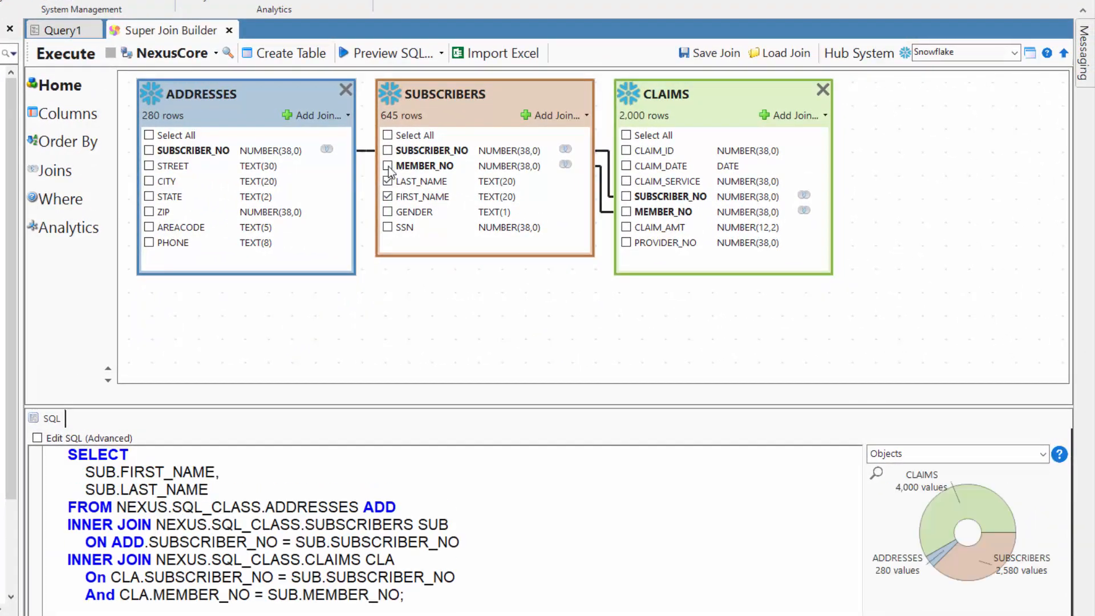
click(388, 150)
click(388, 166)
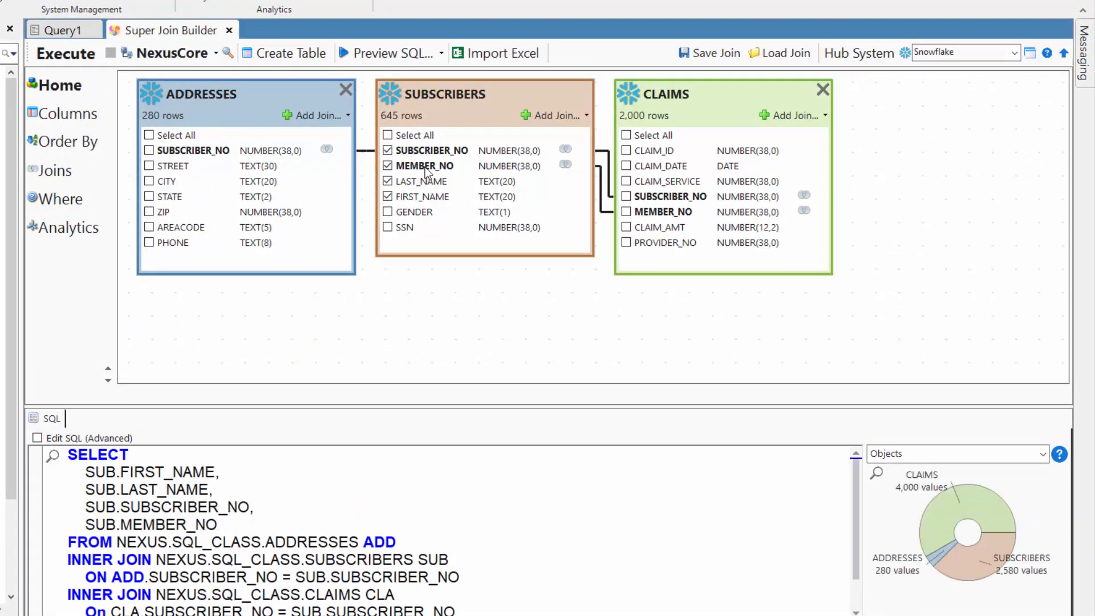
Step: Include all CLAIMS columns except SUBSCRIBER_NO and MEMBER_NO in the query
click(627, 135)
click(626, 196)
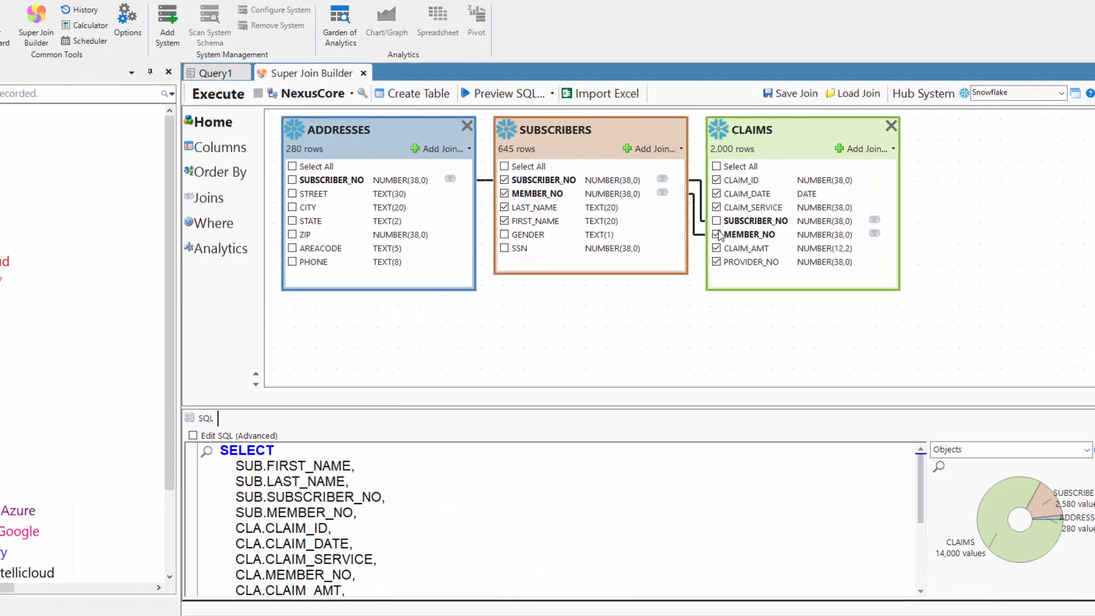
click(626, 212)
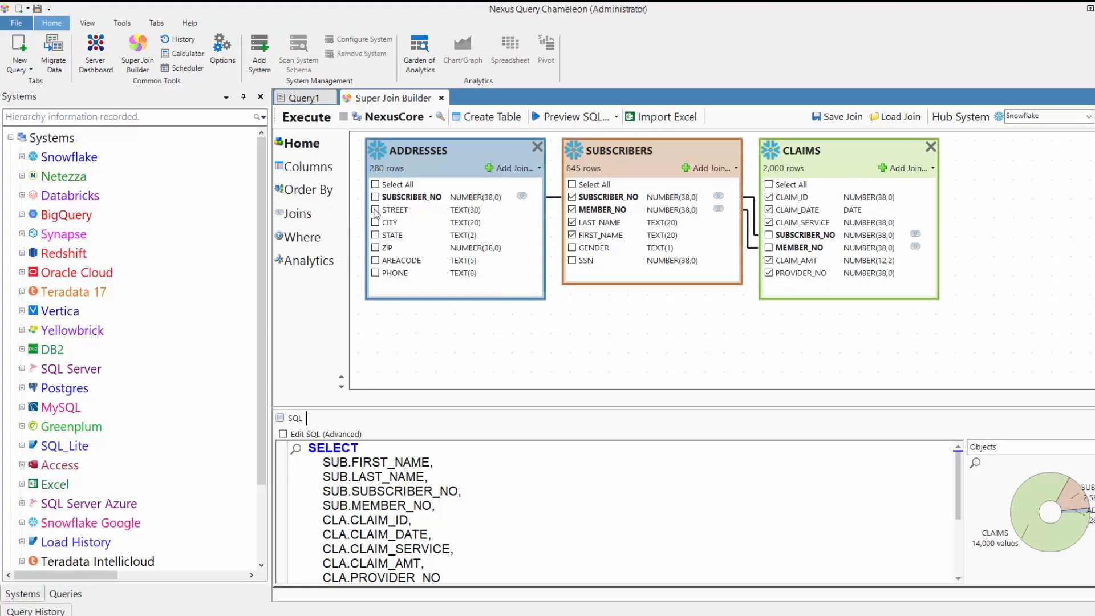
Step: Include STREET, CITY and STATE from the ADDRESSES table in the query
click(375, 210)
click(375, 223)
click(375, 235)
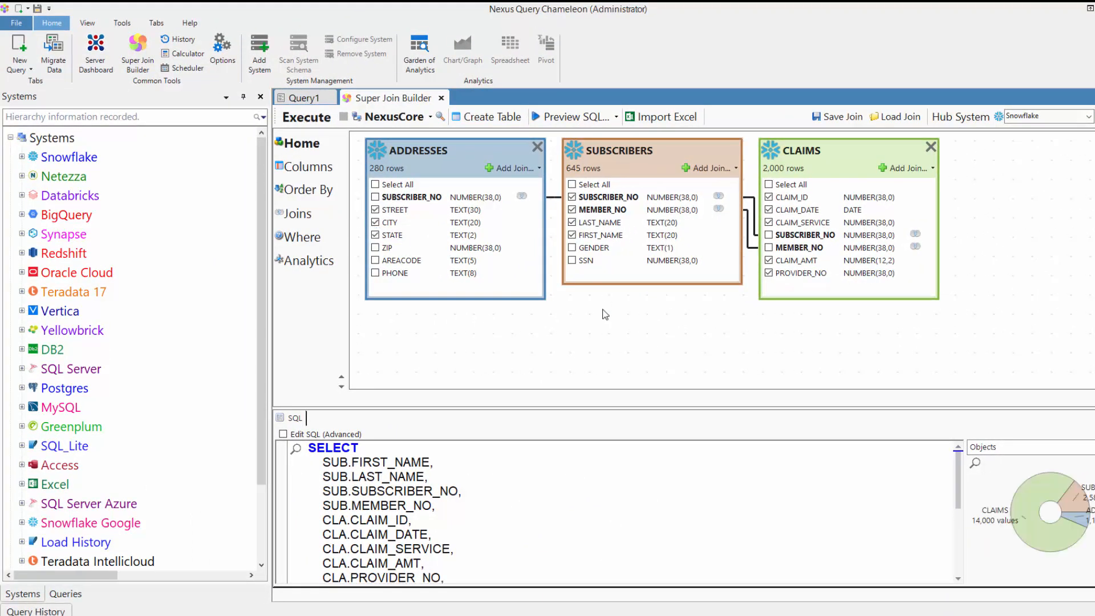
mouse_move(296, 449)
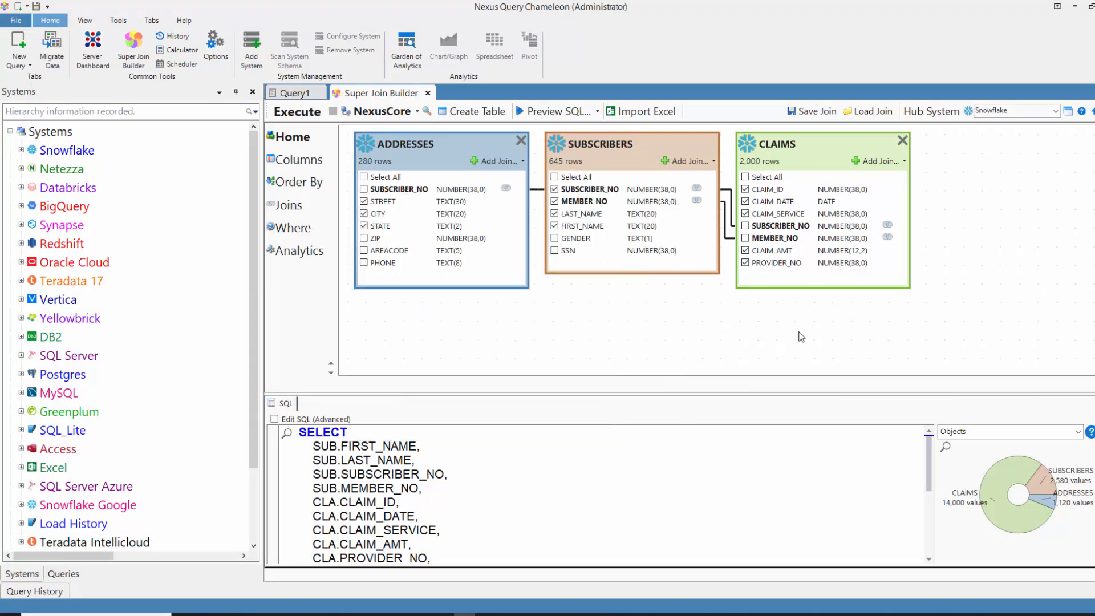
Step: Expand Netezza's SQL_CLASS database down to the ADMIN schema's tables, widening the systems tree
click(22, 170)
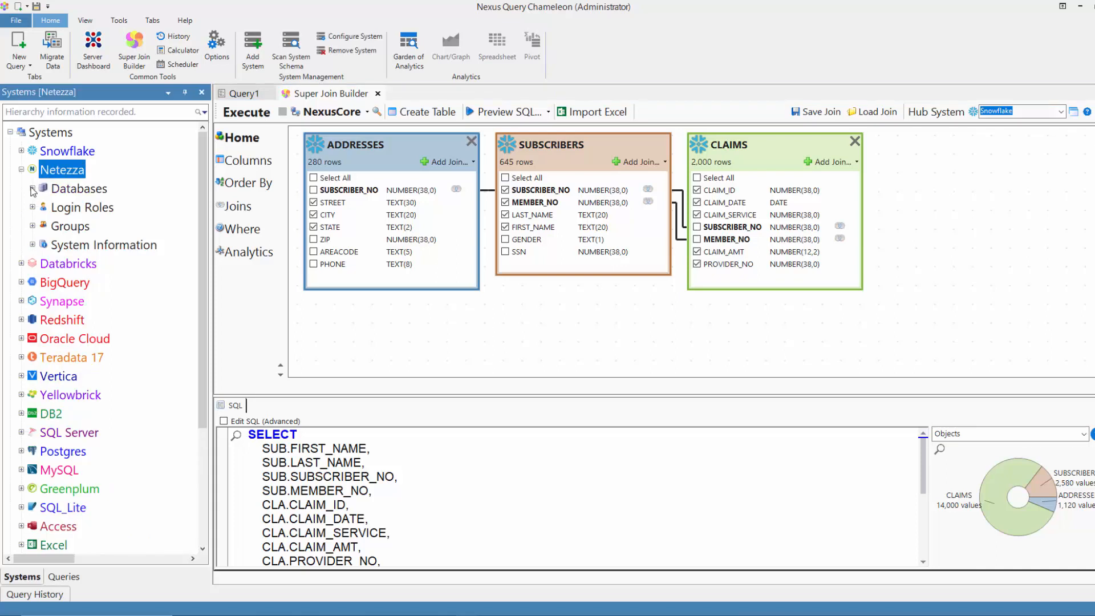
click(32, 189)
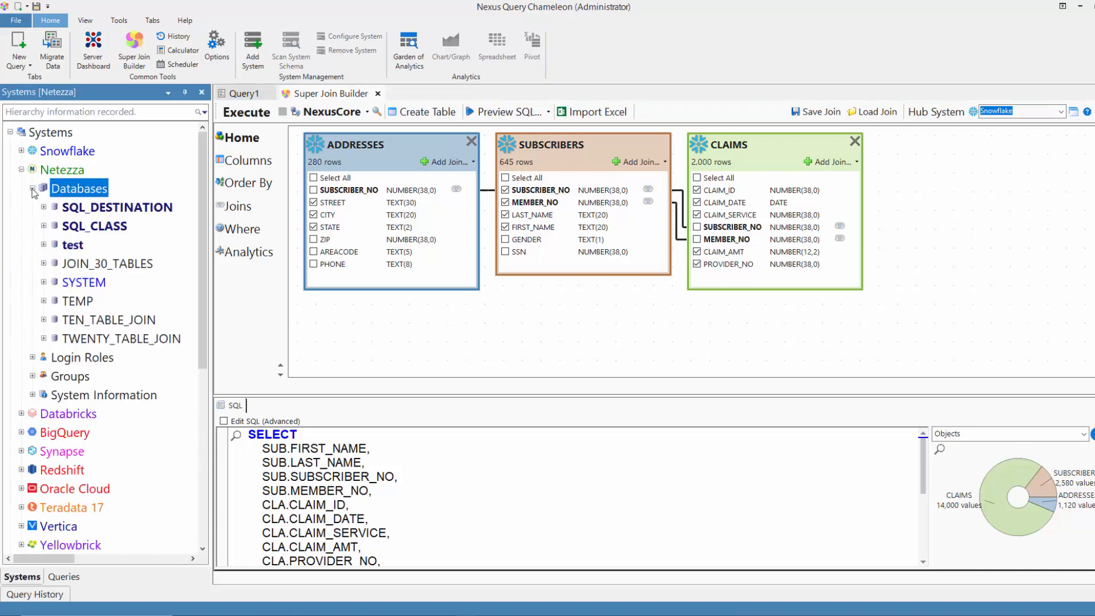
click(45, 226)
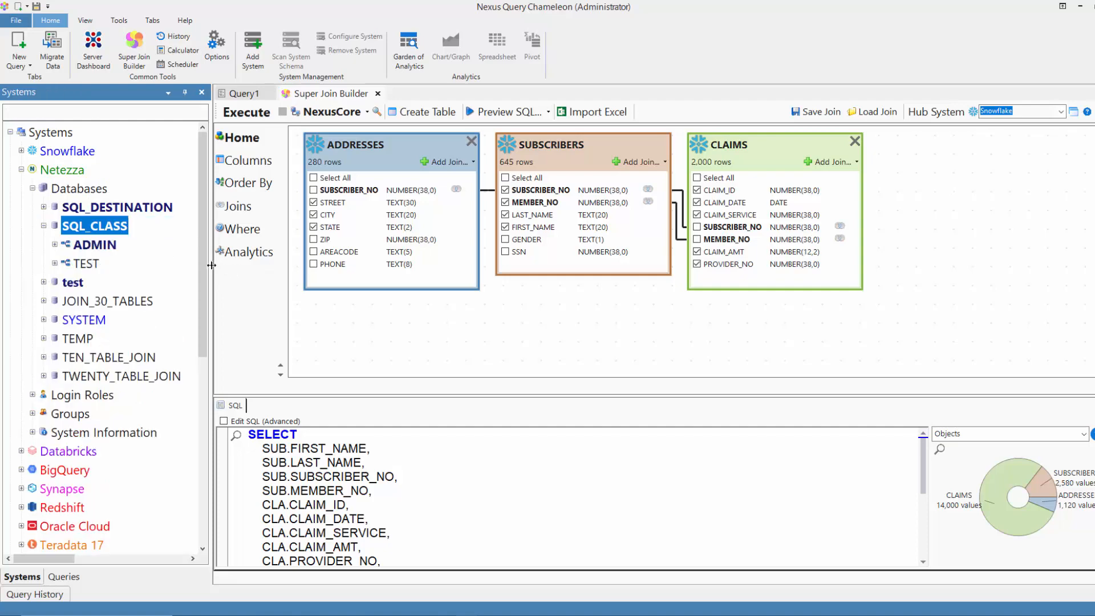
drag(212, 265, 331, 270)
click(55, 245)
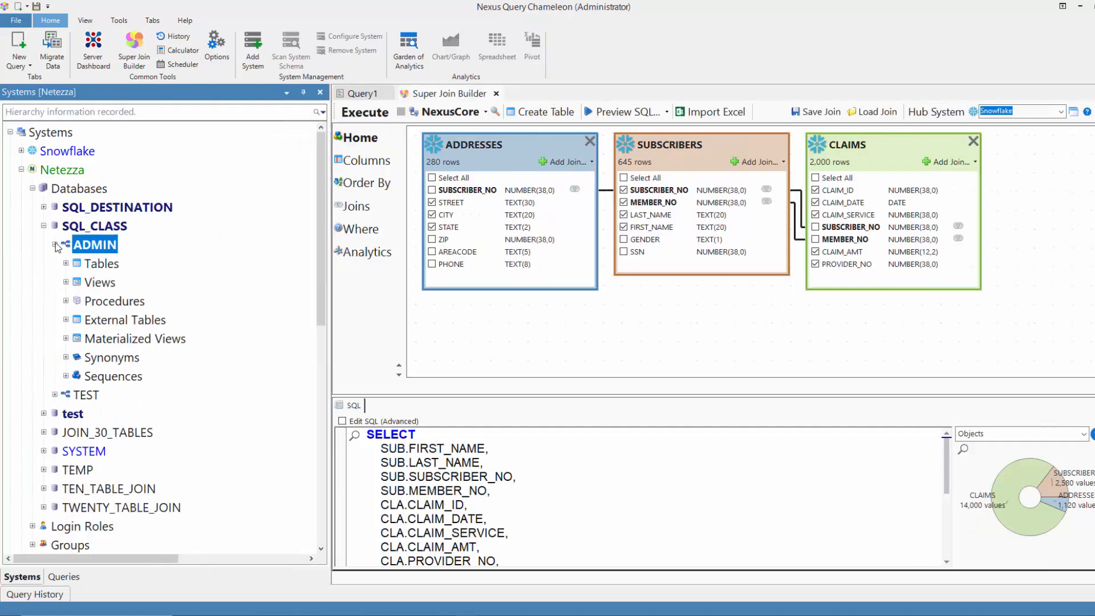
click(66, 264)
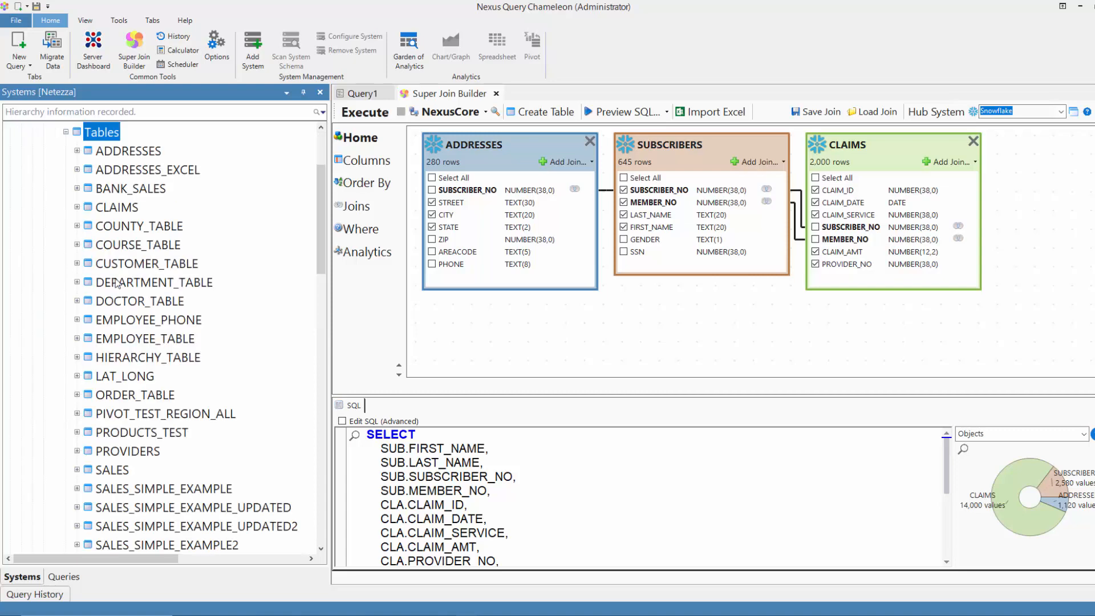
Step: Add the Netezza PROVIDERS table to the Snowflake join canvas
click(127, 451)
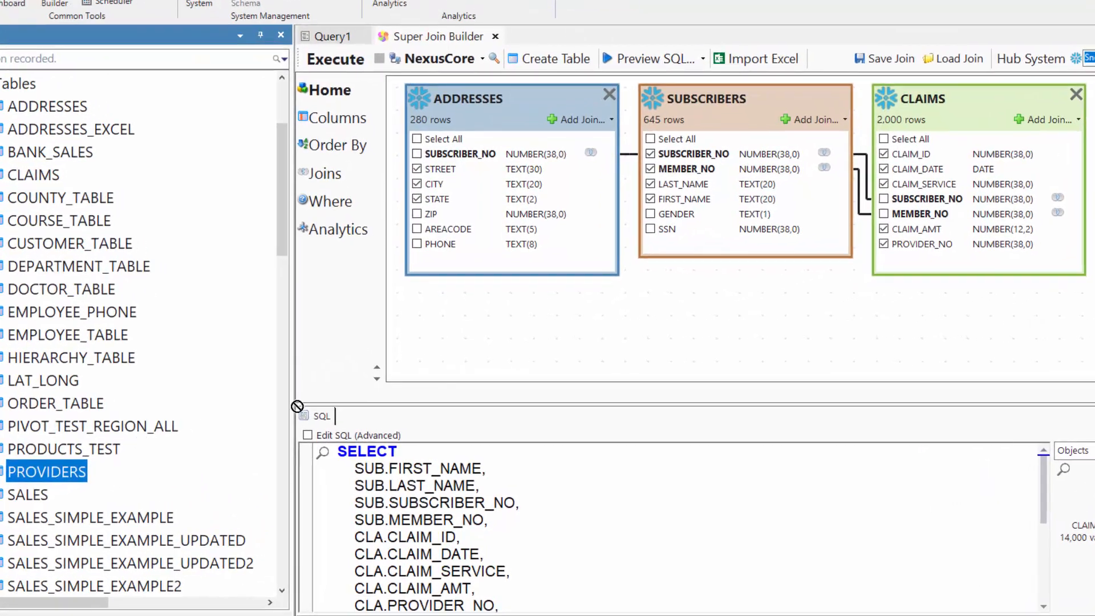
drag(297, 406, 515, 317)
drag(965, 136, 964, 135)
Step: Define an inner join between PROVIDERS and CLAIMS on PROVIDER_CODE = PROVIDER_NO, and finish the custom join
click(376, 236)
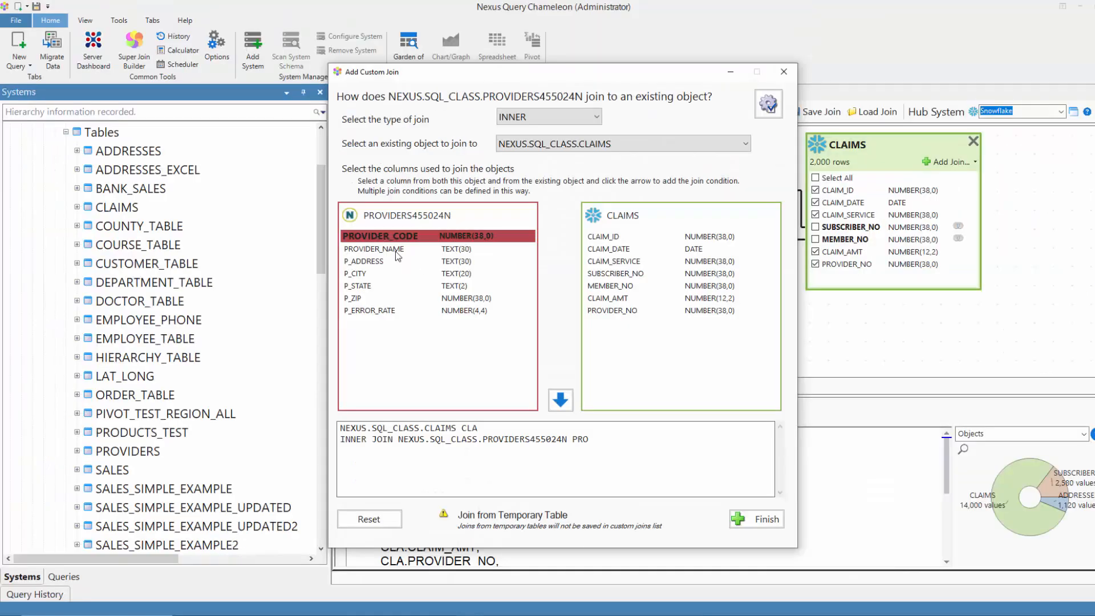
click(605, 311)
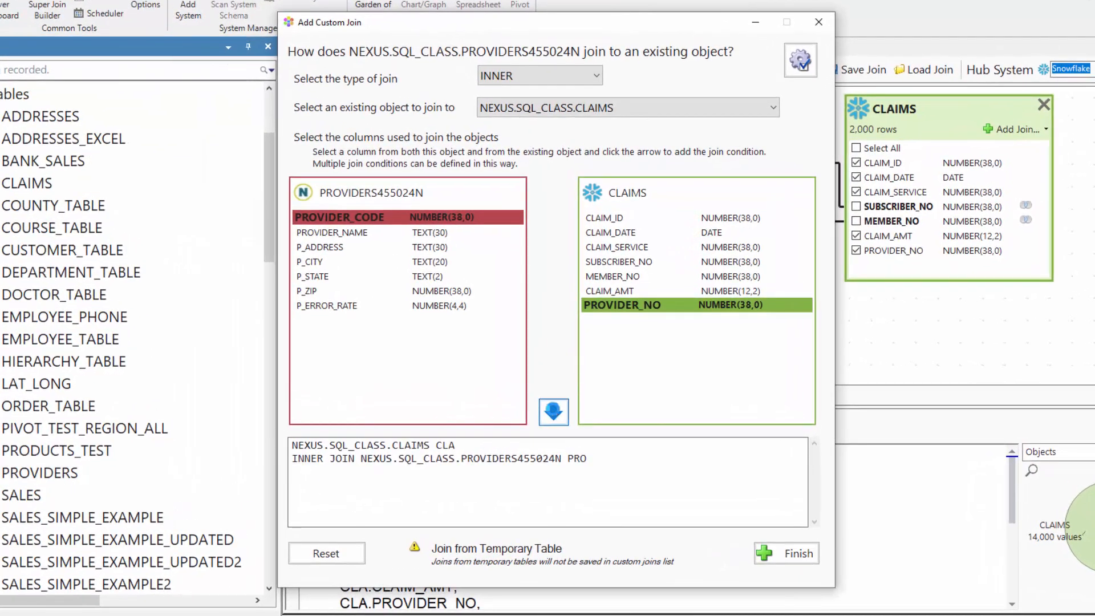
click(560, 401)
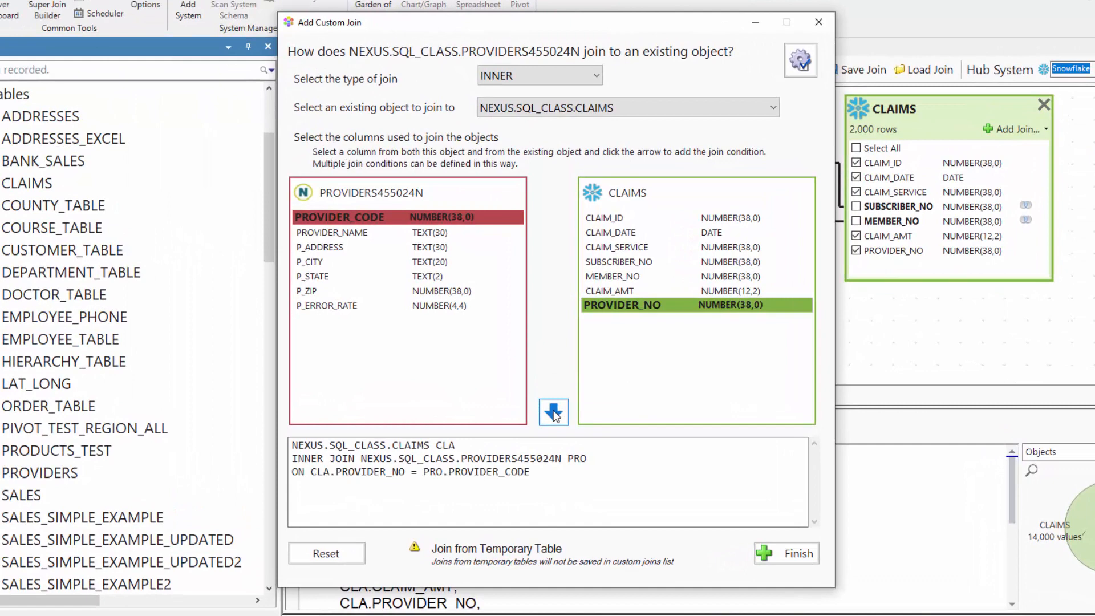
click(773, 554)
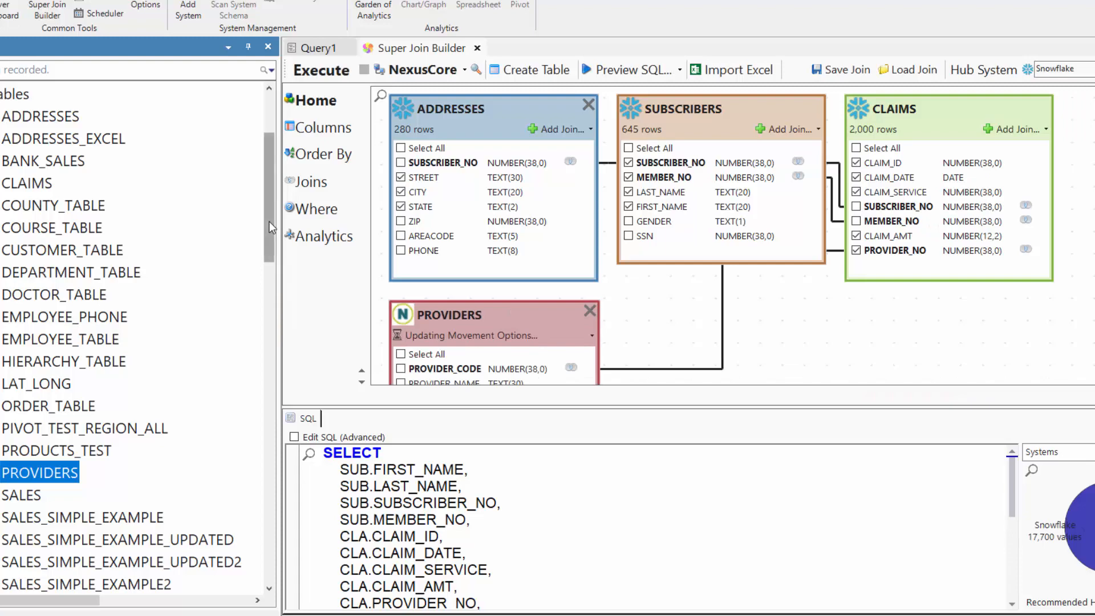
Step: Collapse the Netezza branch of the systems tree and search the hierarchy for SERVICE_CODE
scroll(269, 221, up, 3)
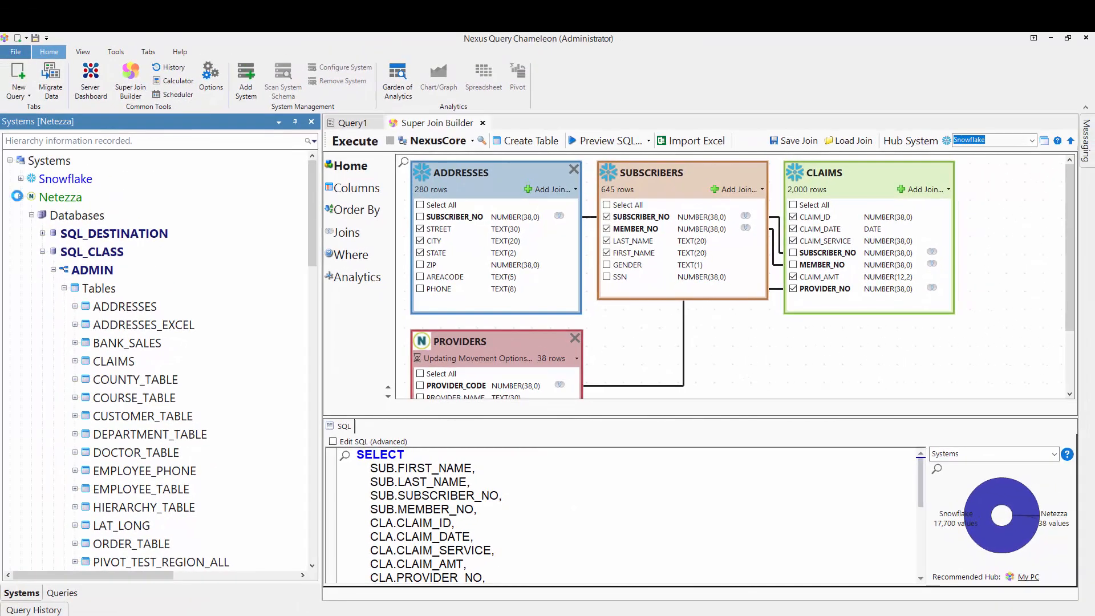
click(6, 191)
click(6, 190)
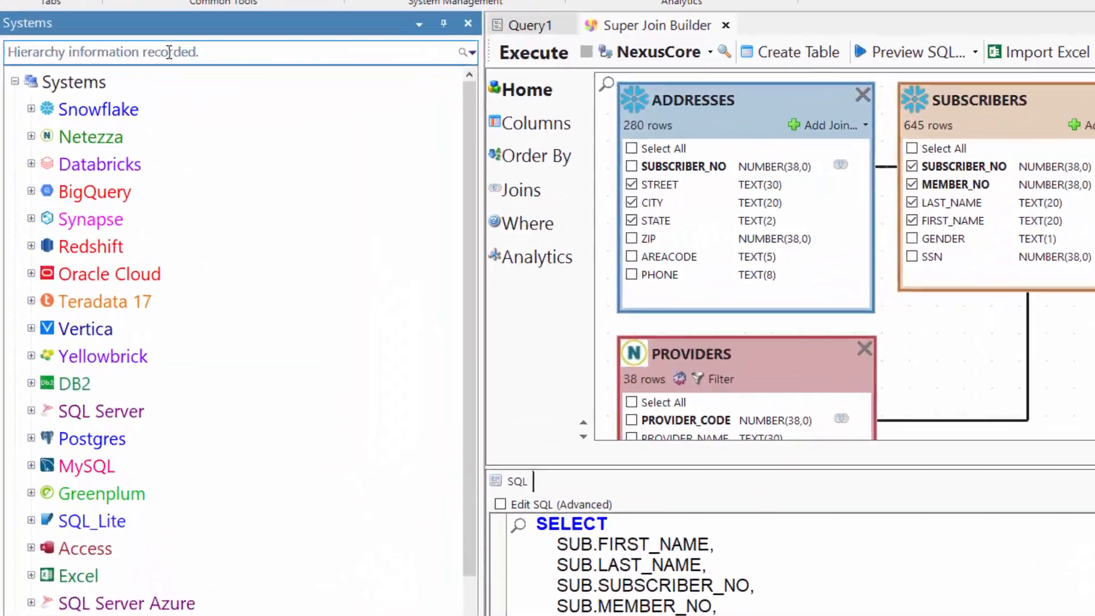
click(104, 140)
text(SERVICE_C)
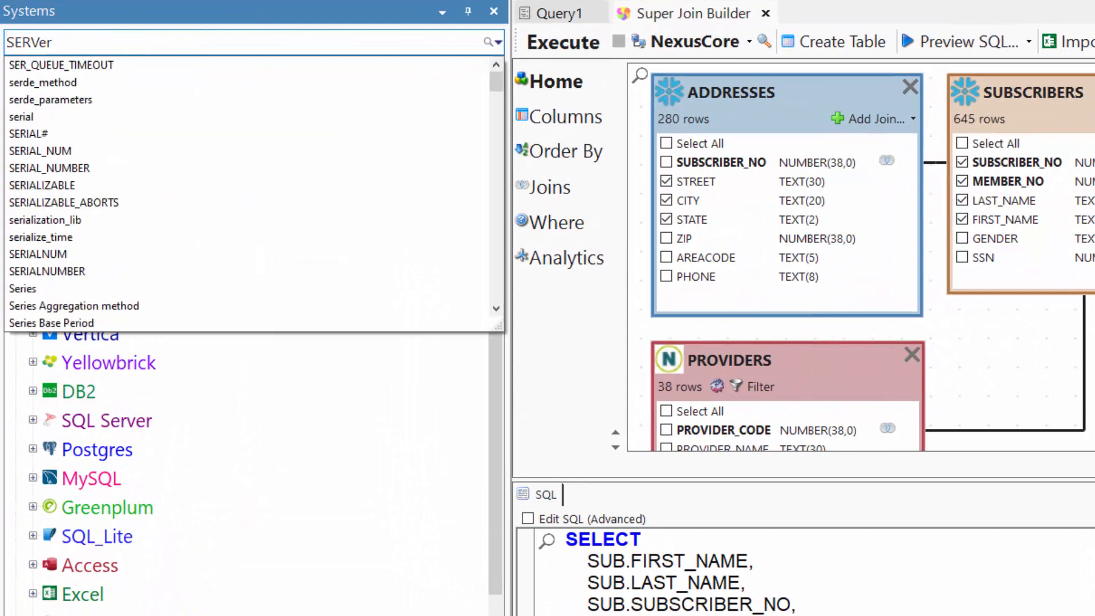
text(ODE)
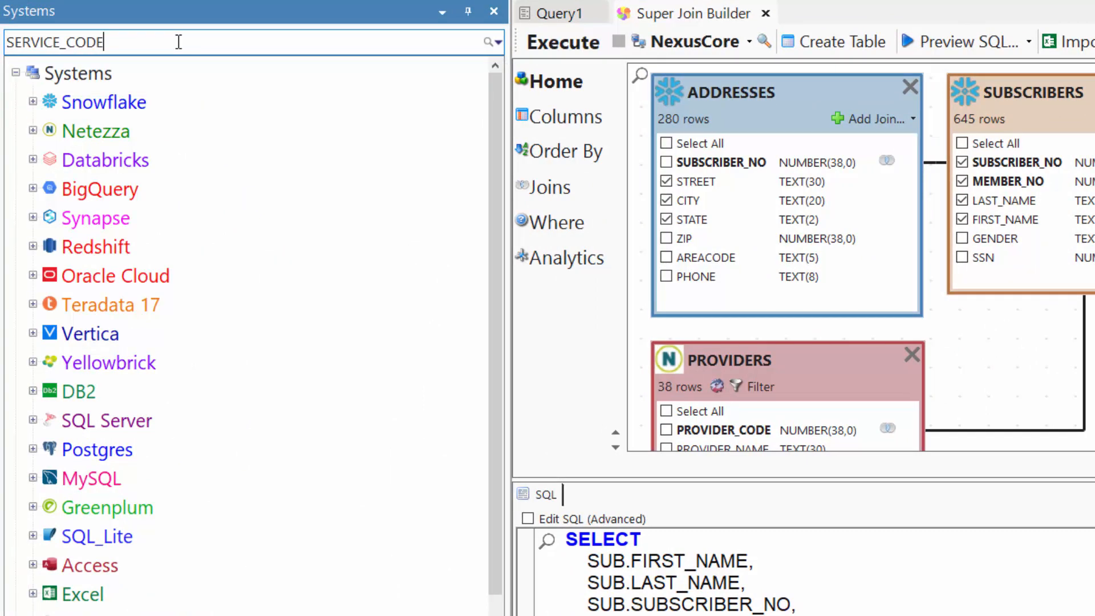
key(Return)
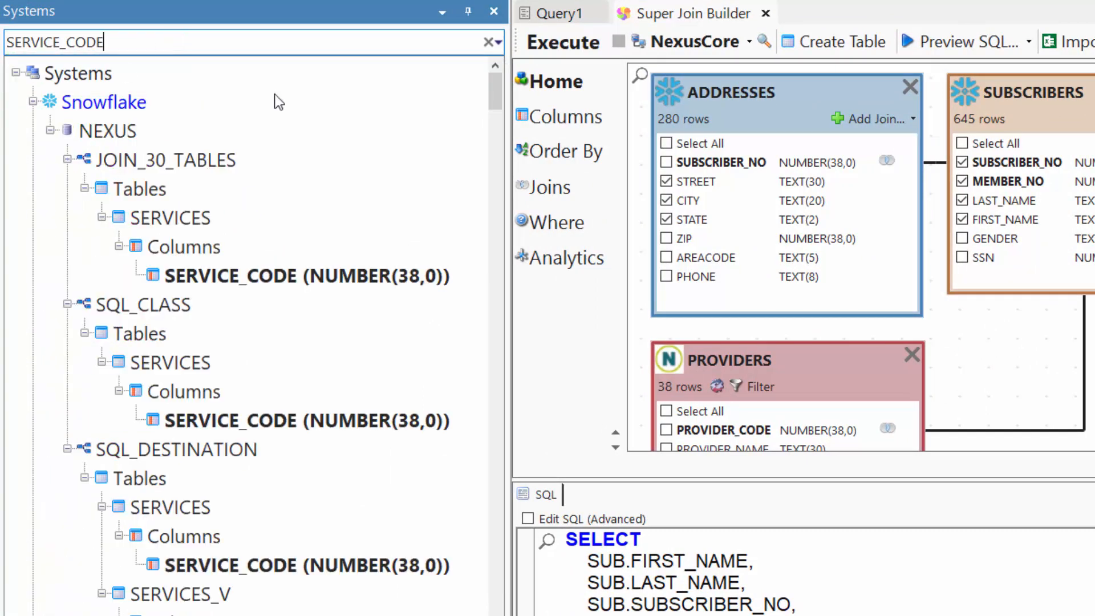
Step: Add the SERVICES table from the ADMIN schema of Netezza's SQL_CLASS database to the join canvas
scroll(364, 399, down, 6)
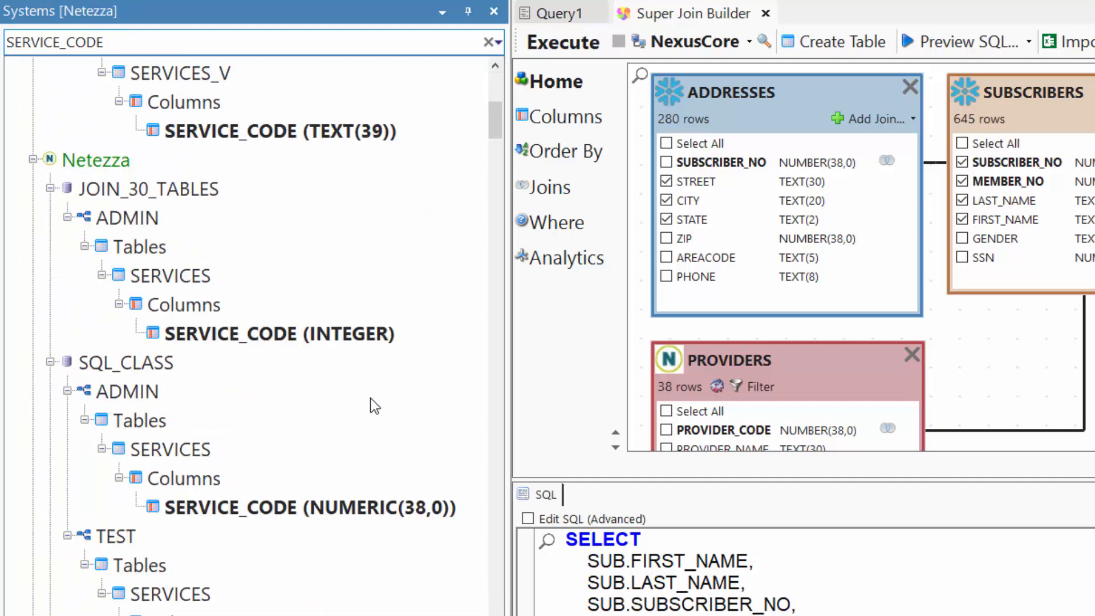
scroll(370, 405, down, 1)
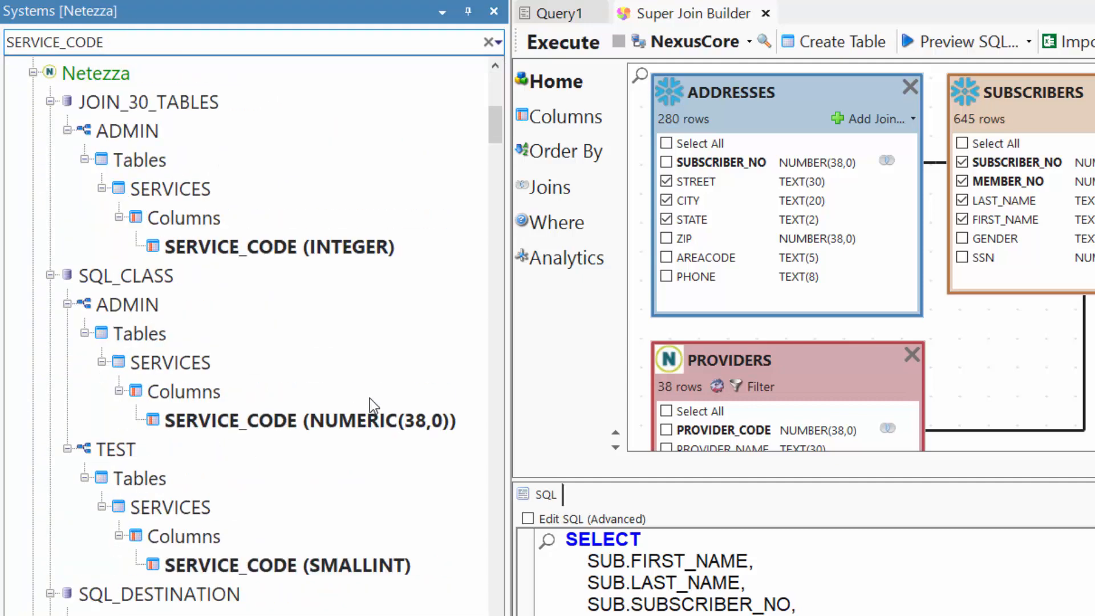
click(174, 358)
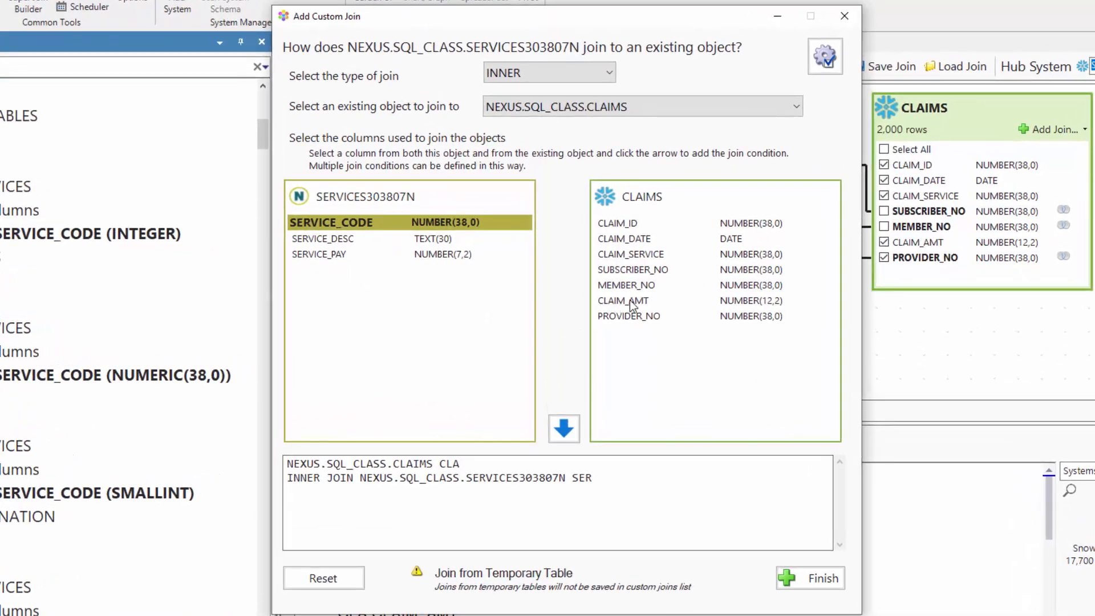
Step: Define an inner join between SERVICES and CLAIMS on SERVICE_CODE = CLAIM_SERVICE, and finish the custom join
click(636, 254)
click(563, 428)
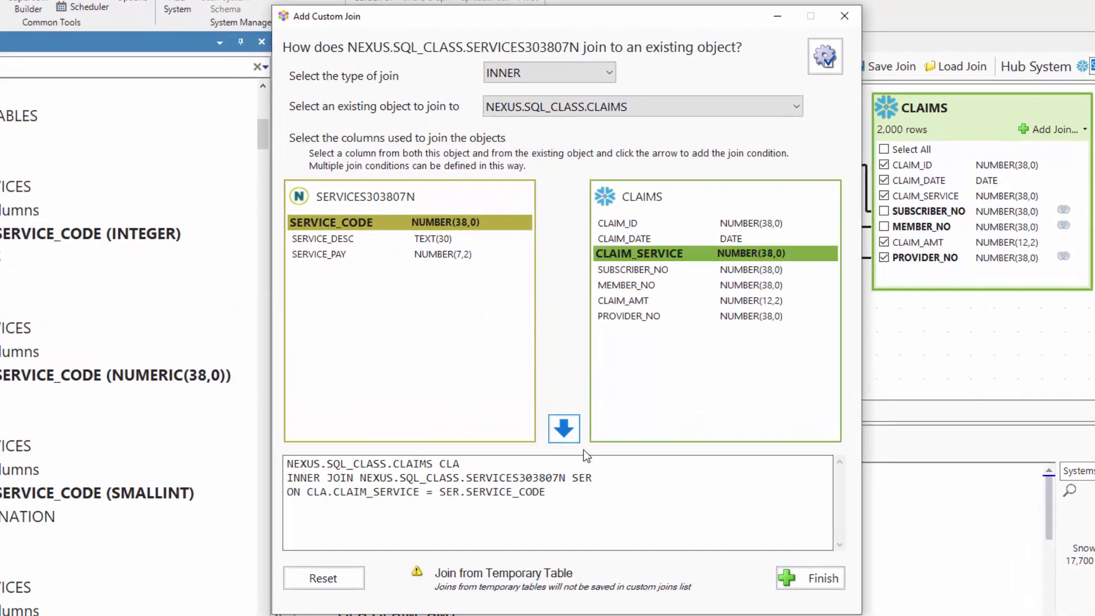
click(810, 578)
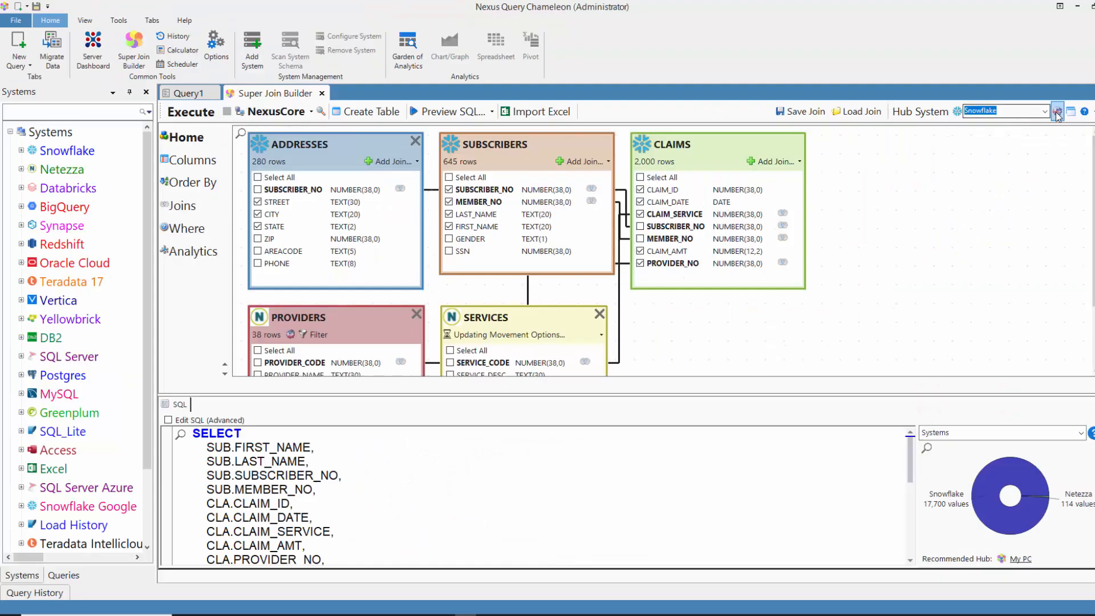
Step: Rearrange the join canvas so that all five tables sit in a single row
click(1071, 113)
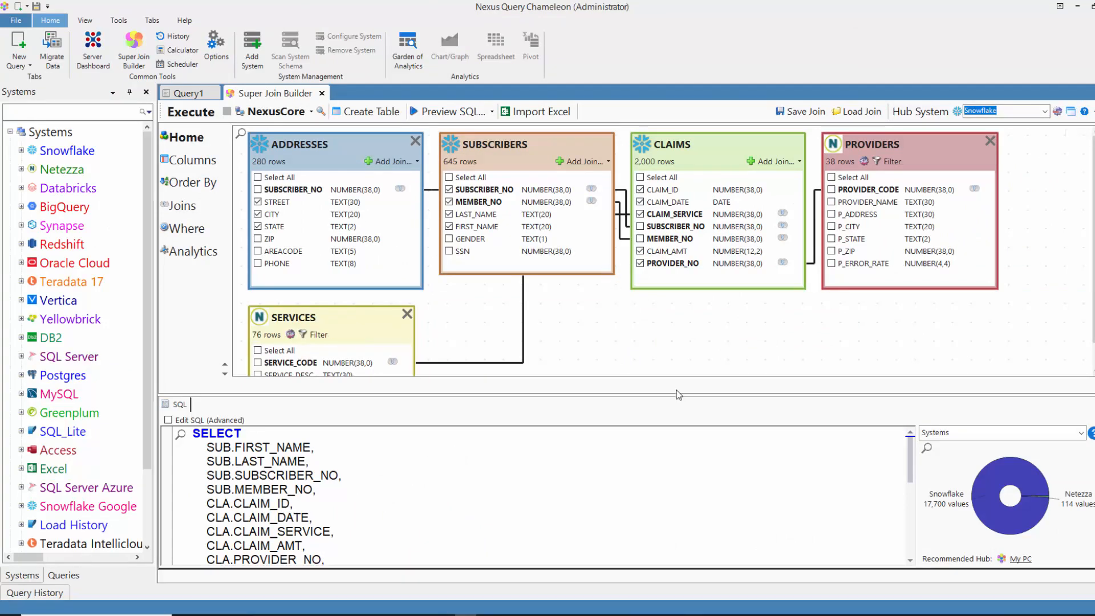
scroll(656, 336, down, 1)
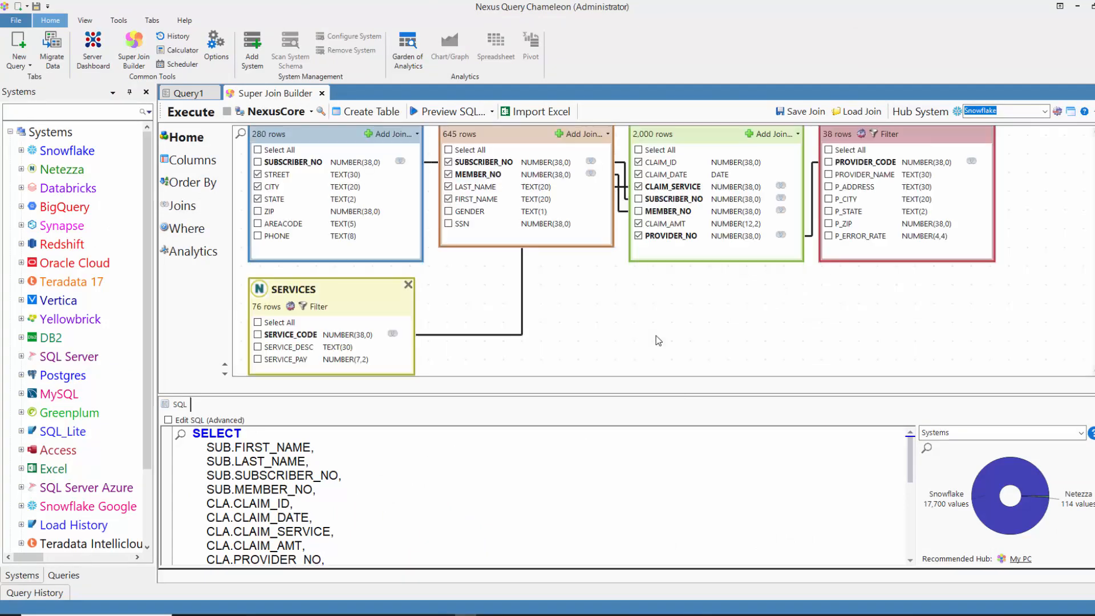
scroll(656, 336, down, 3)
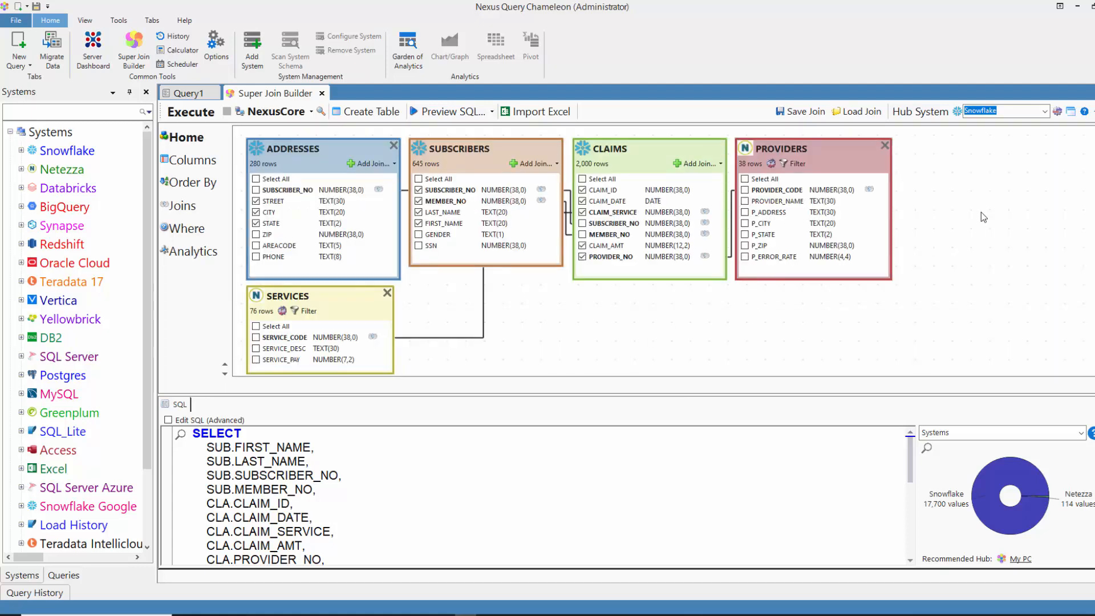
click(1071, 111)
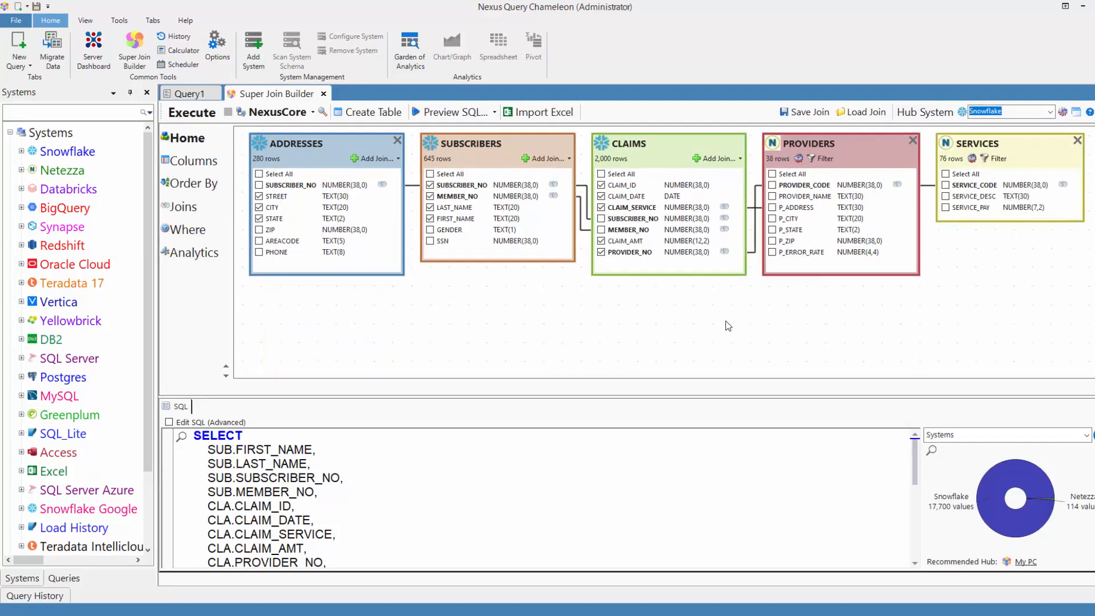
Step: Include PROVIDER_NAME and P_ERROR_RATE from PROVIDERS and all columns of SERVICES in the query, and enlarge the SQL area
click(773, 197)
click(773, 252)
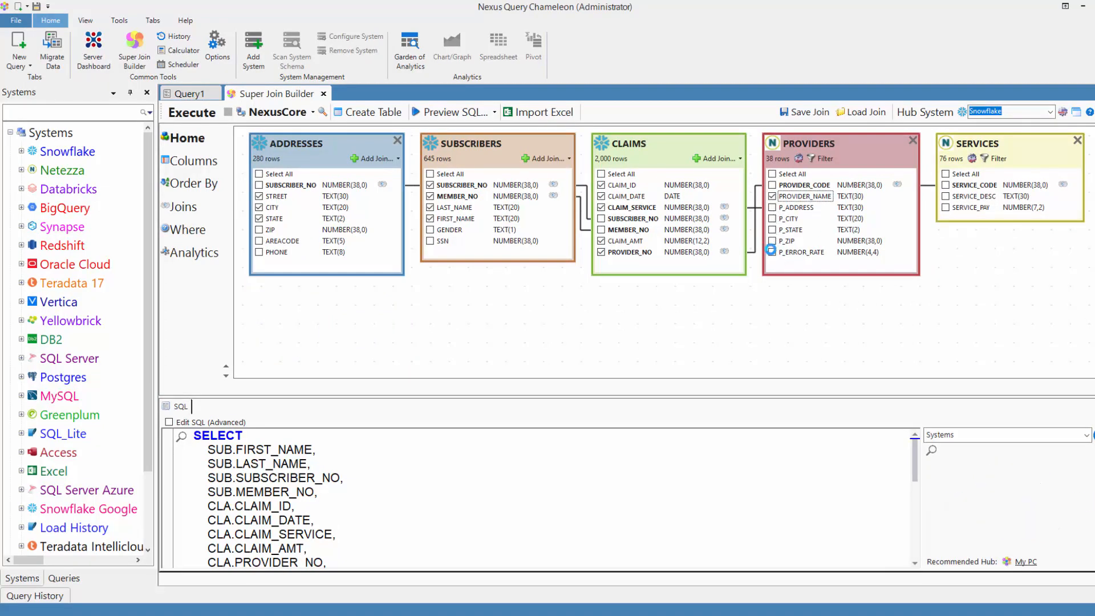
click(946, 174)
drag(614, 397, 622, 318)
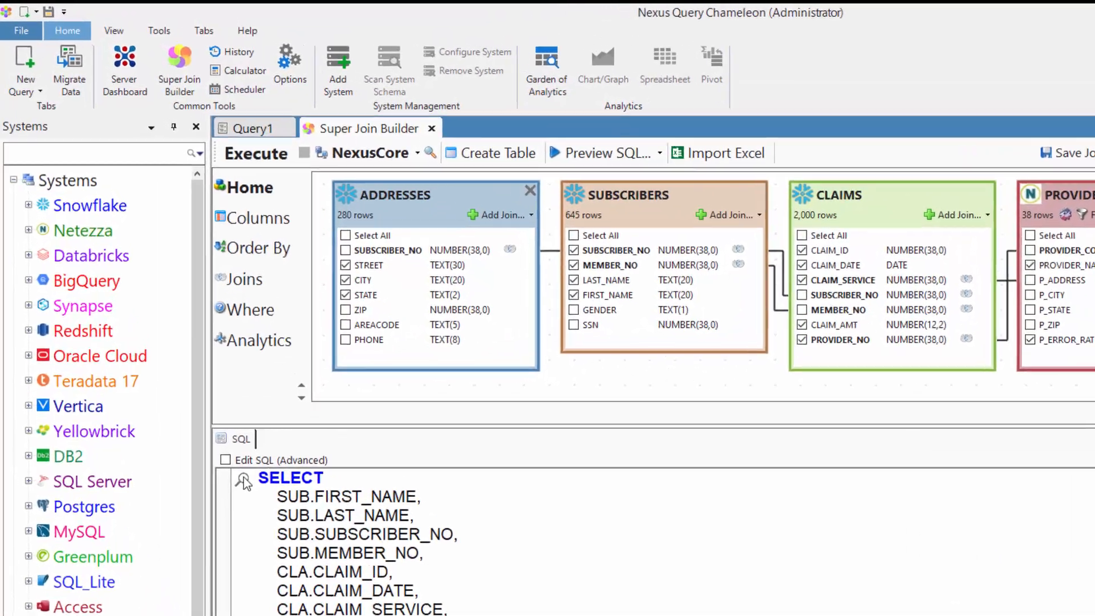
mouse_move(182, 356)
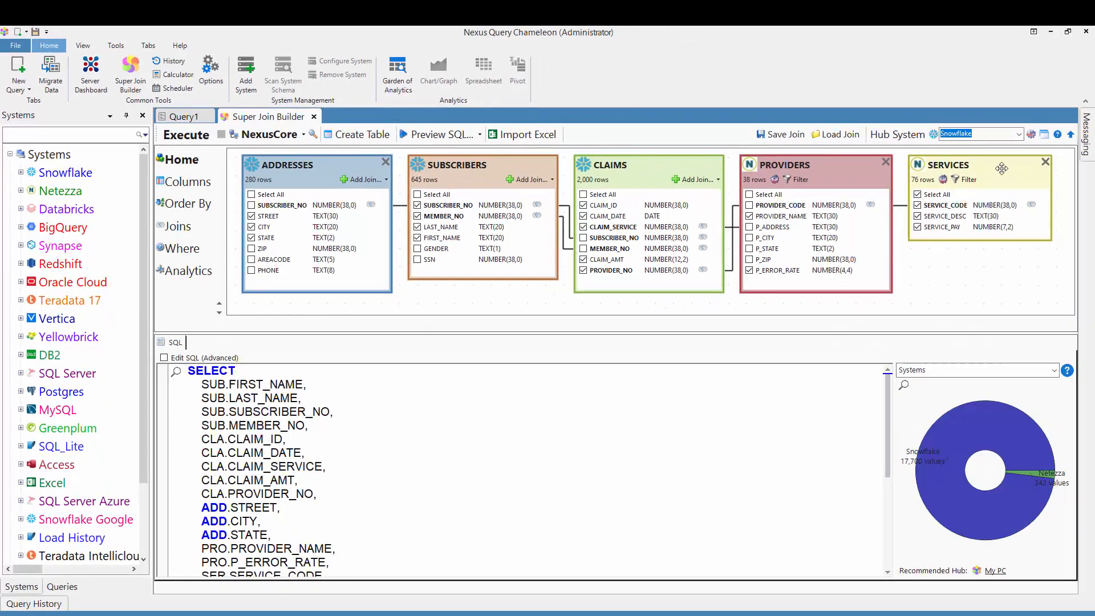
Step: Choose Snowflake as the hub system and save the join as "Snowflake to Netezza Query"
click(1020, 134)
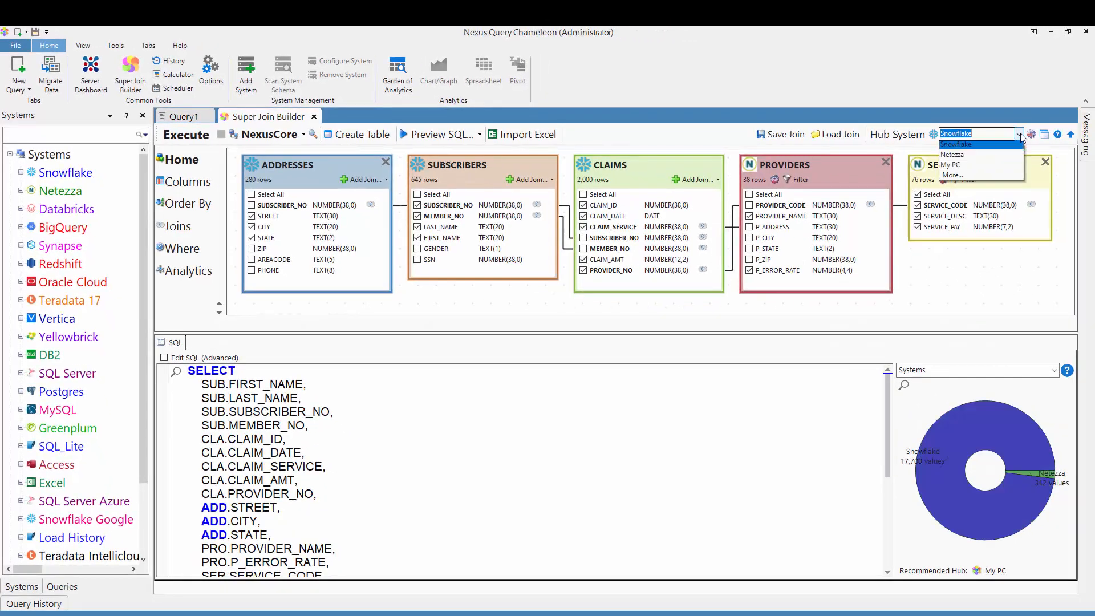
click(996, 148)
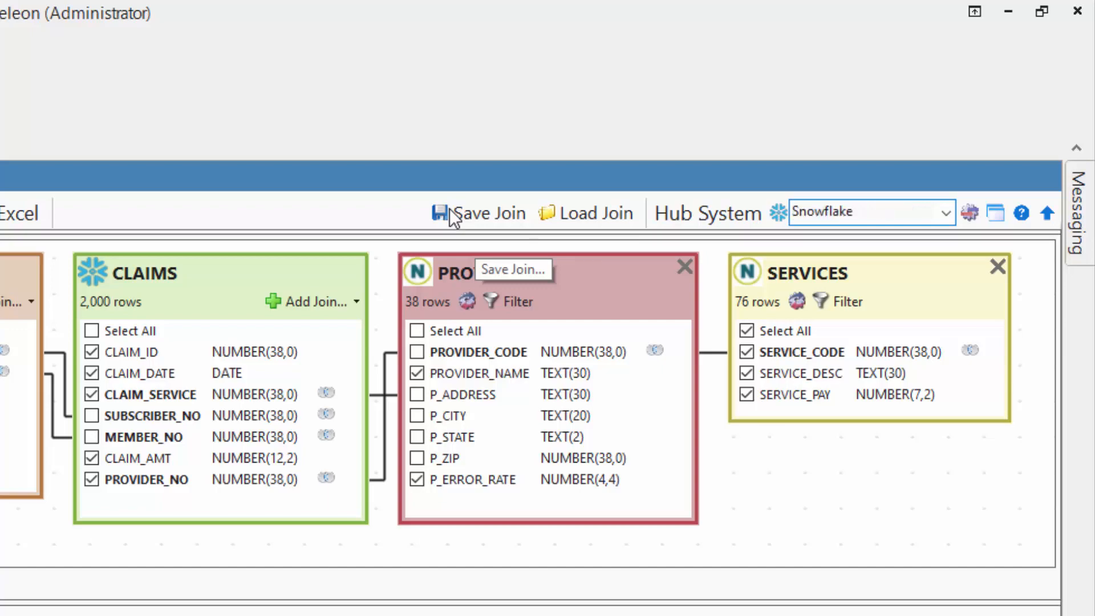
click(454, 217)
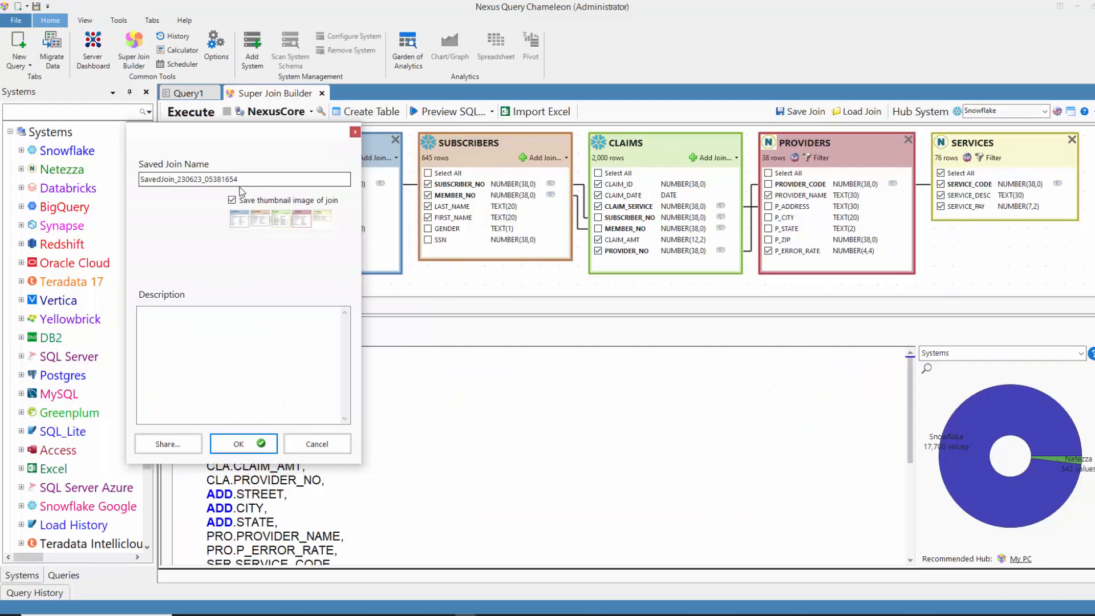
drag(237, 179, 126, 186)
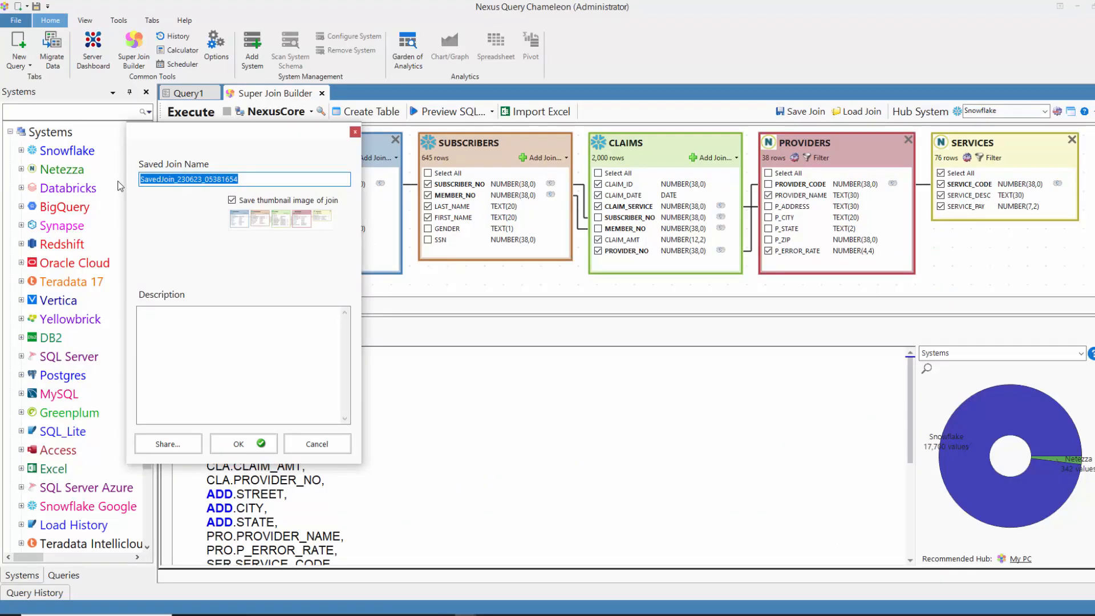
text(Snowf)
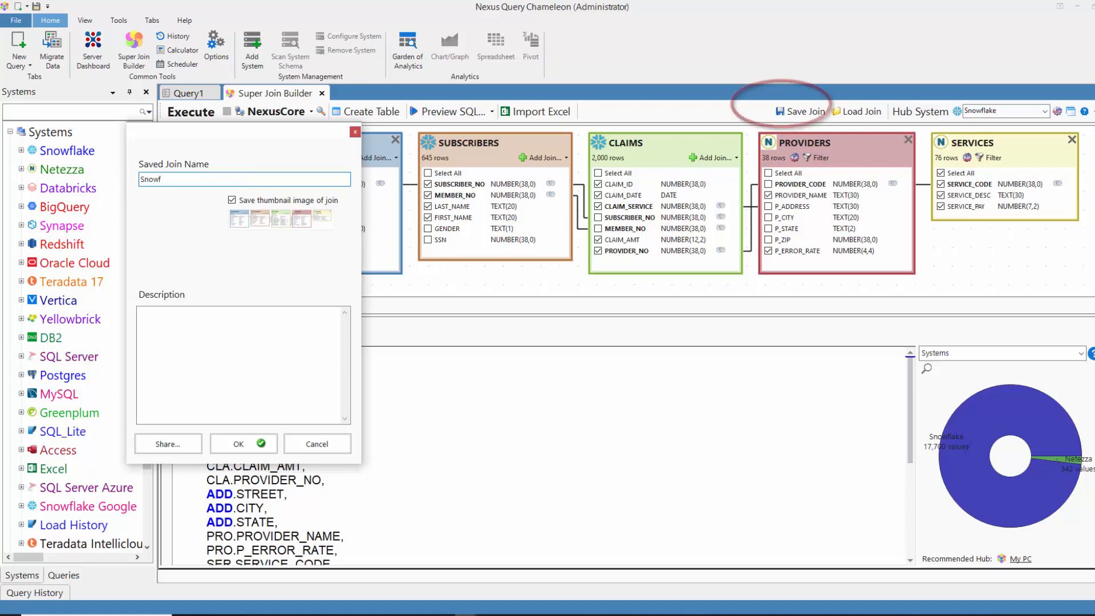
text(lake to Netezza Query)
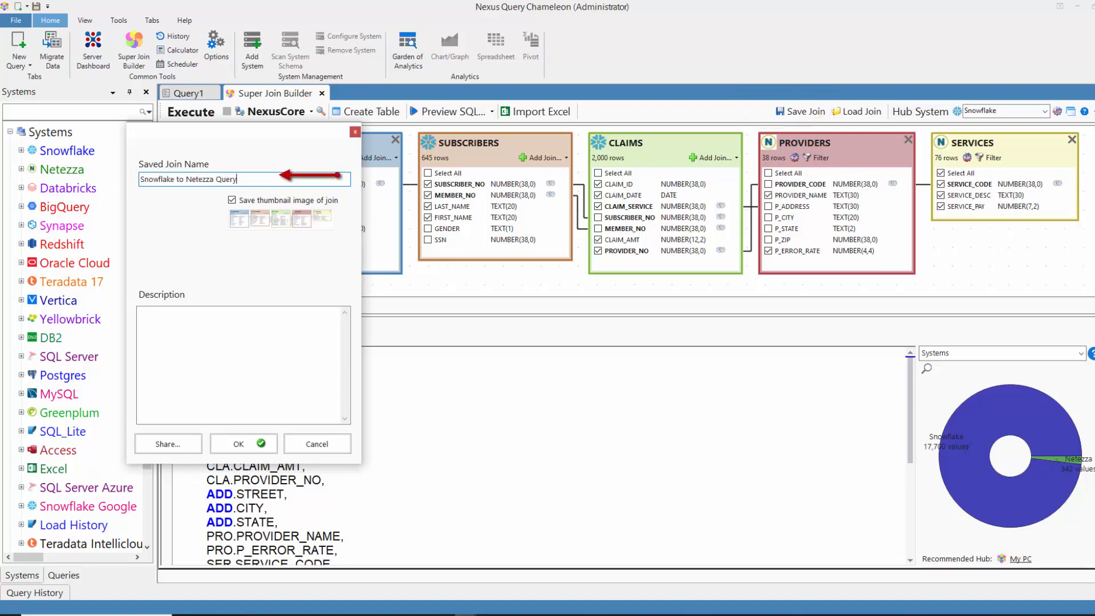
click(243, 445)
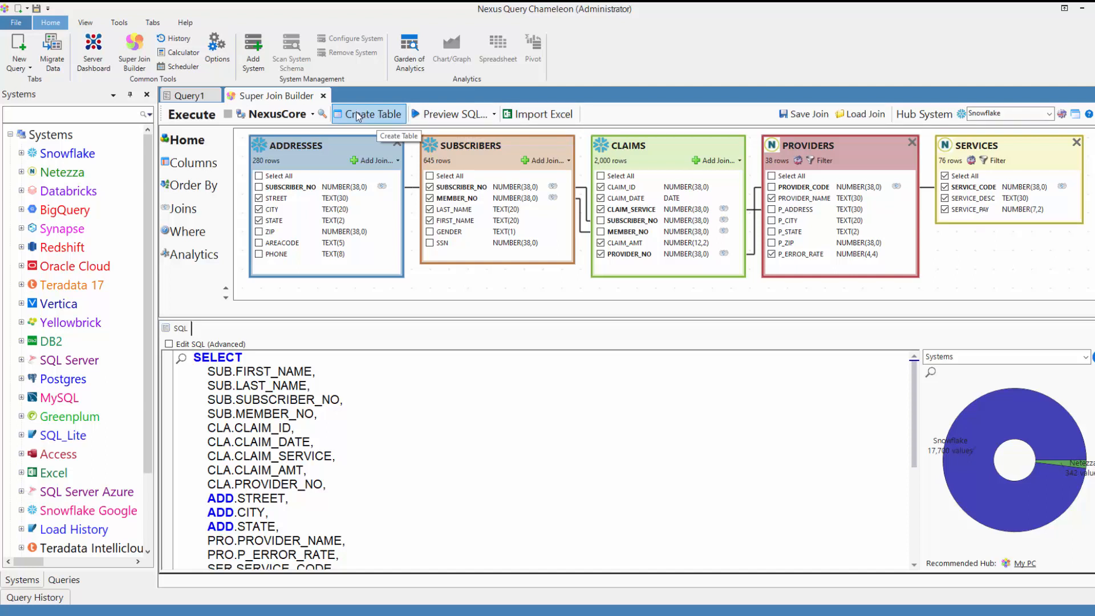
Step: Execute the cross-system join with Snowflake as the hub
click(183, 116)
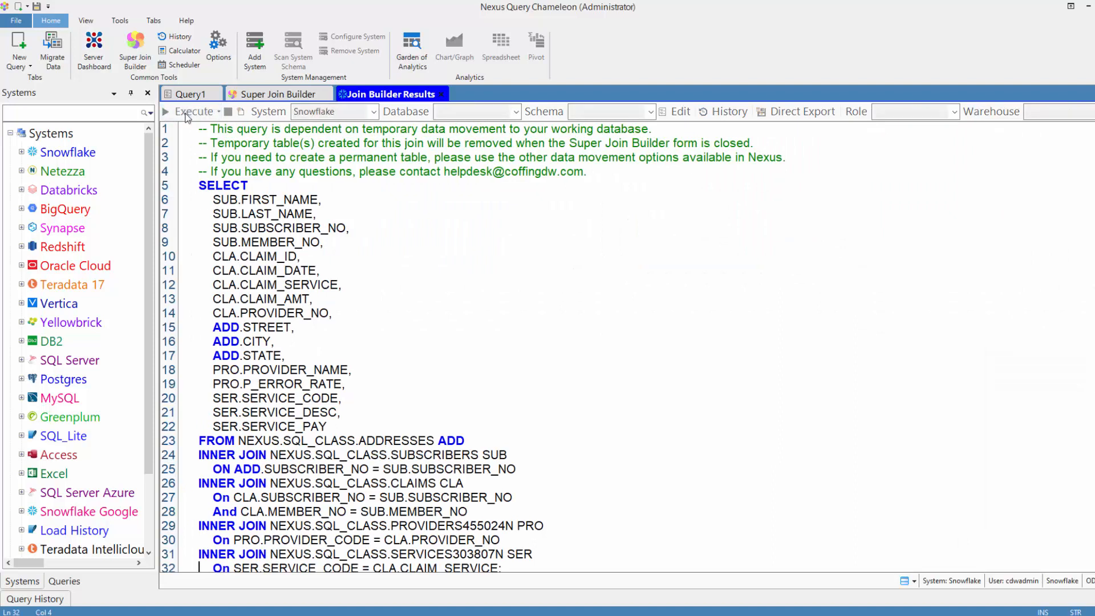
click(184, 112)
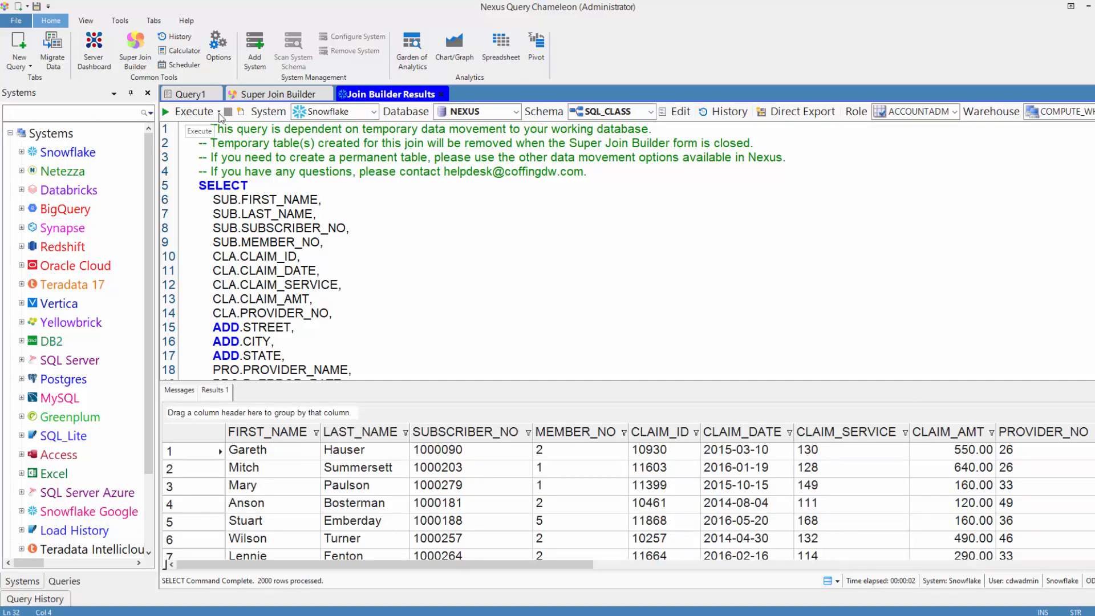
Step: Change the join's hub system to Netezza, accept the data movement options for SQL_CLASS and ADMIN, and execute the join there
click(301, 97)
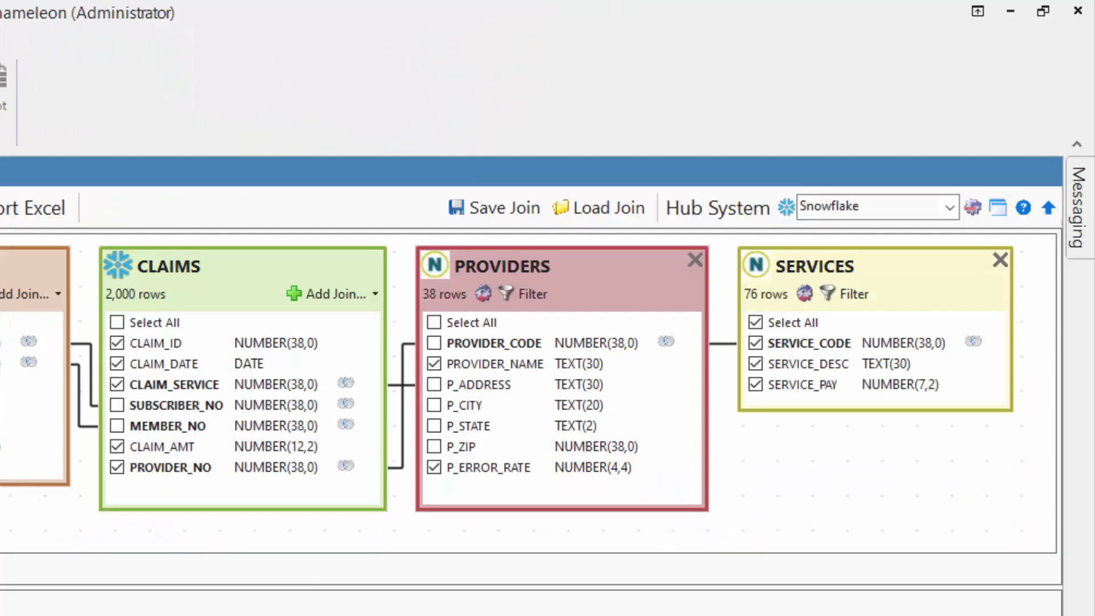
click(950, 209)
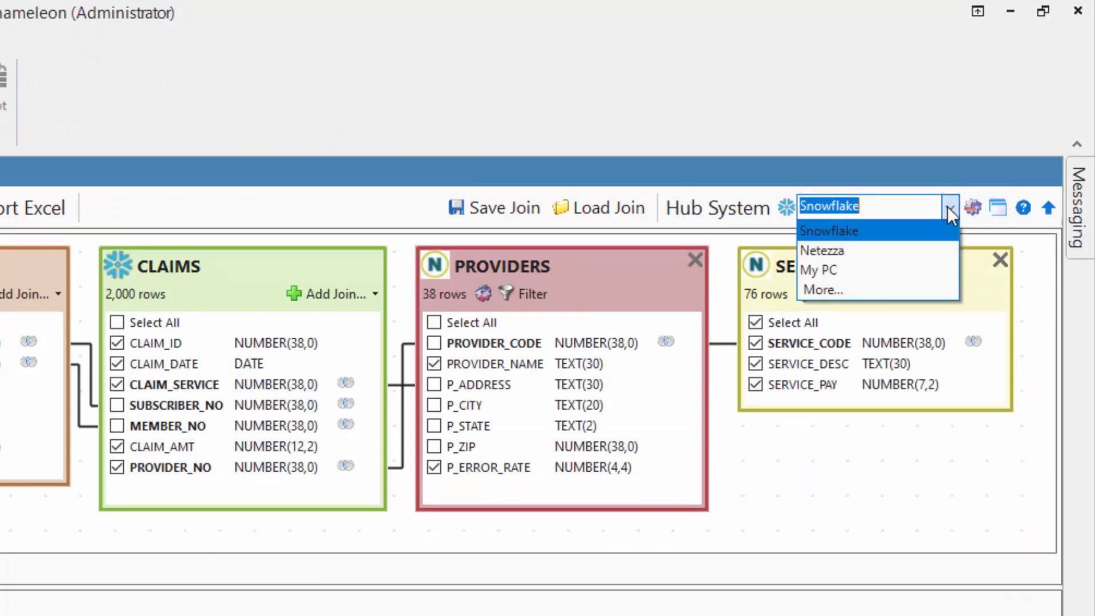
click(868, 251)
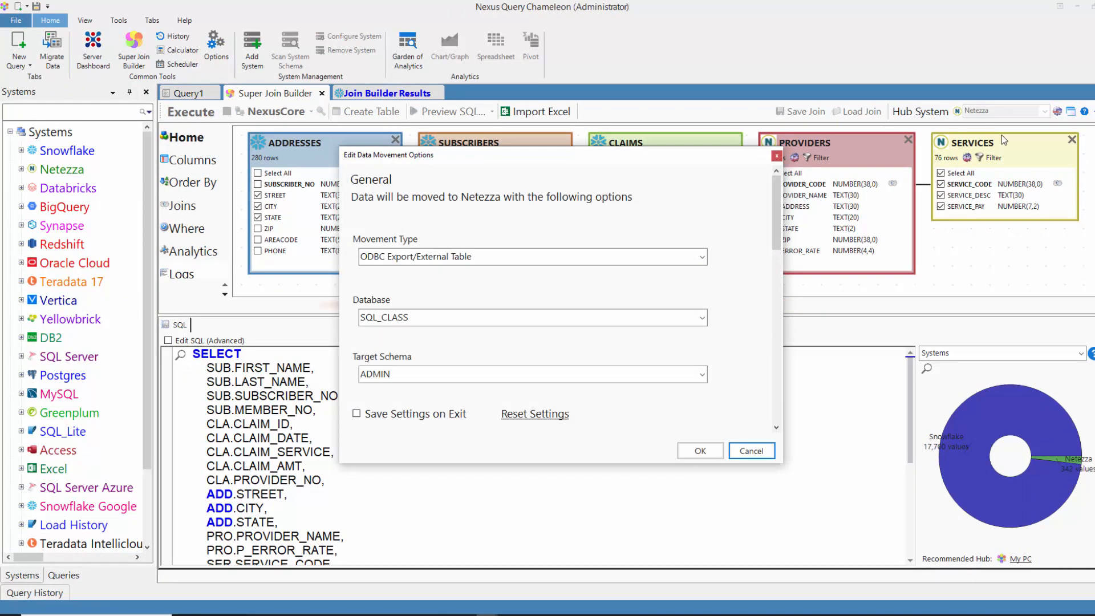
click(701, 451)
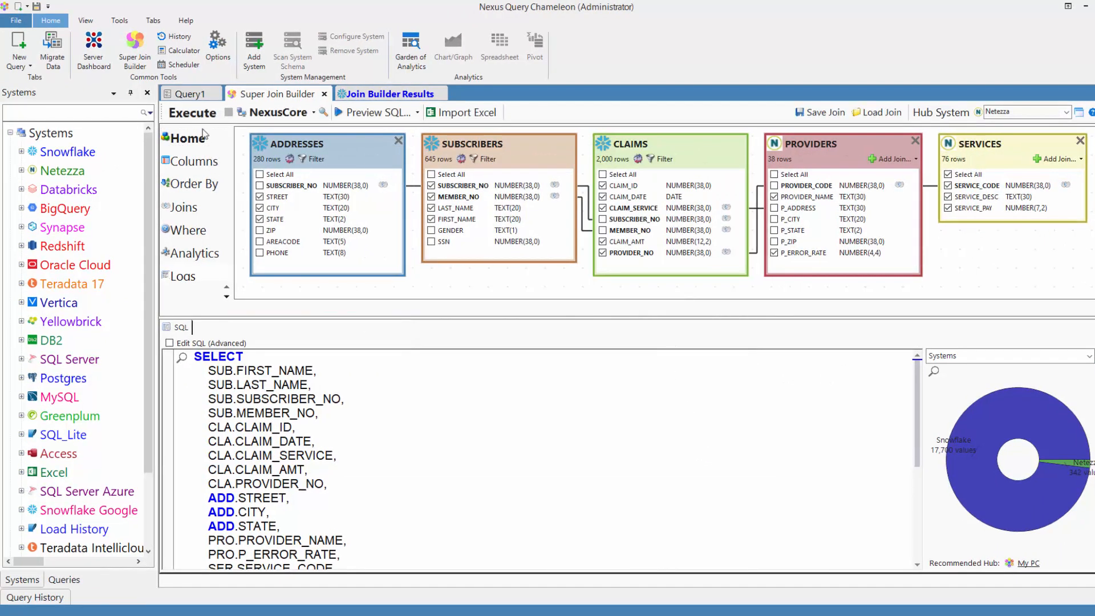
click(193, 111)
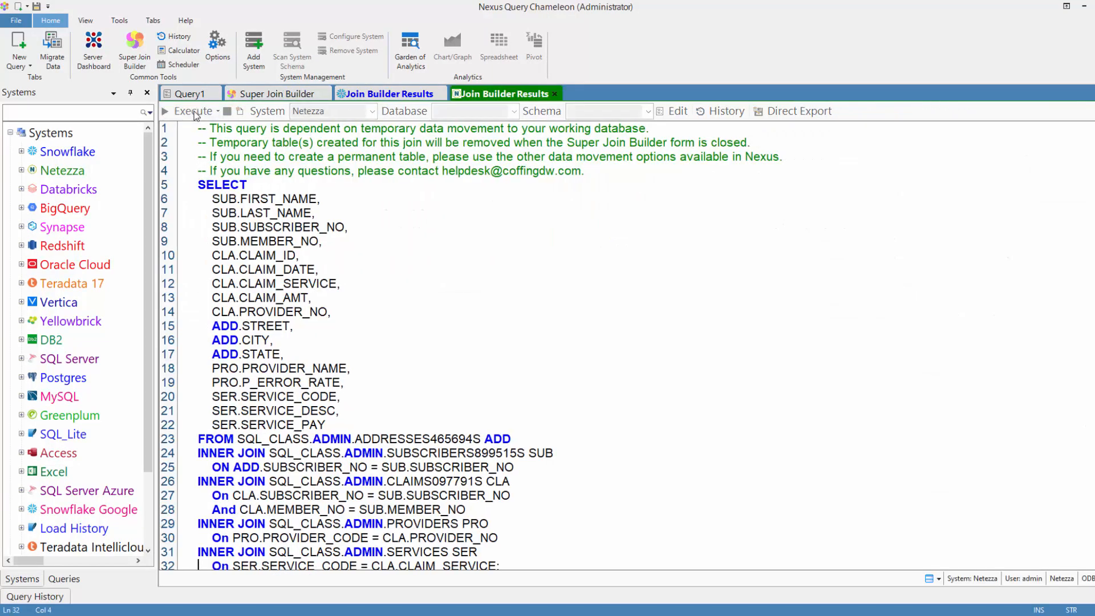
click(194, 114)
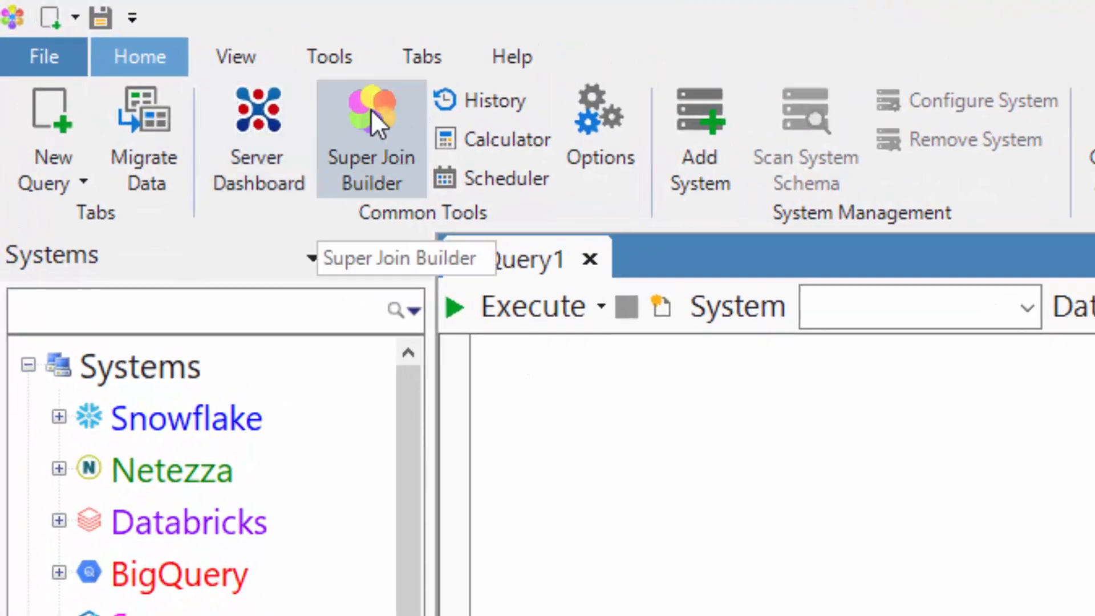
Step: Open a new Super Join Builder and load the saved join "Snowflake to Netezza Query"
click(369, 112)
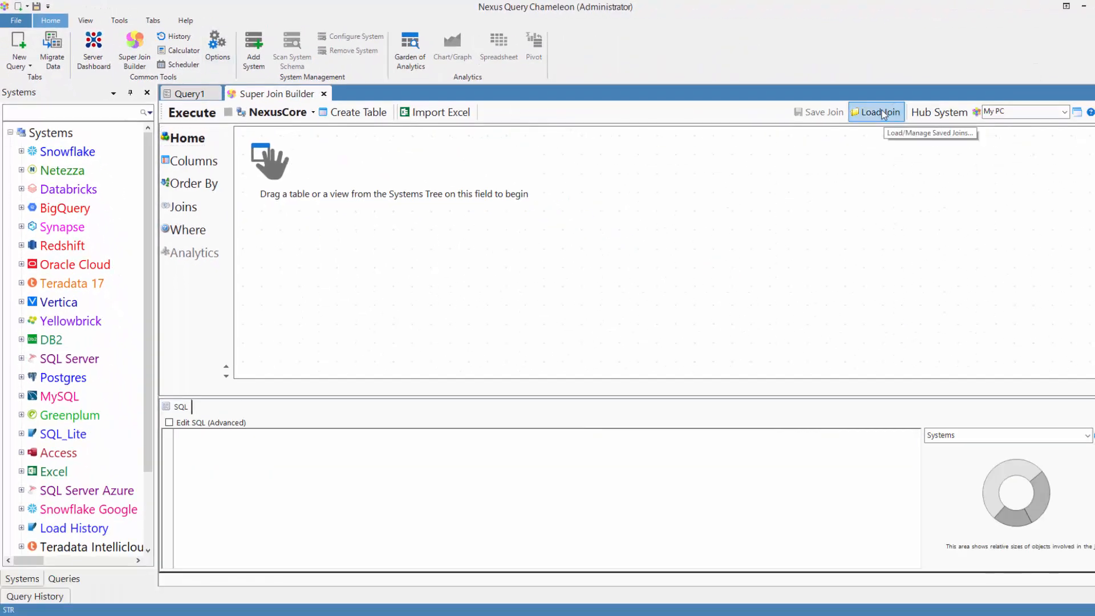
click(878, 112)
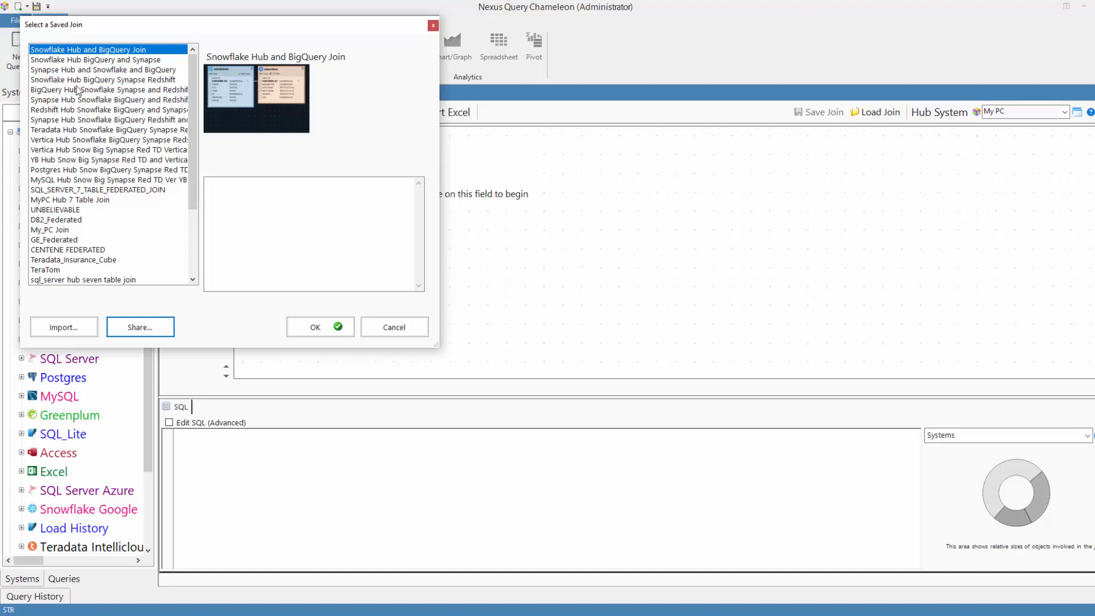
click(90, 50)
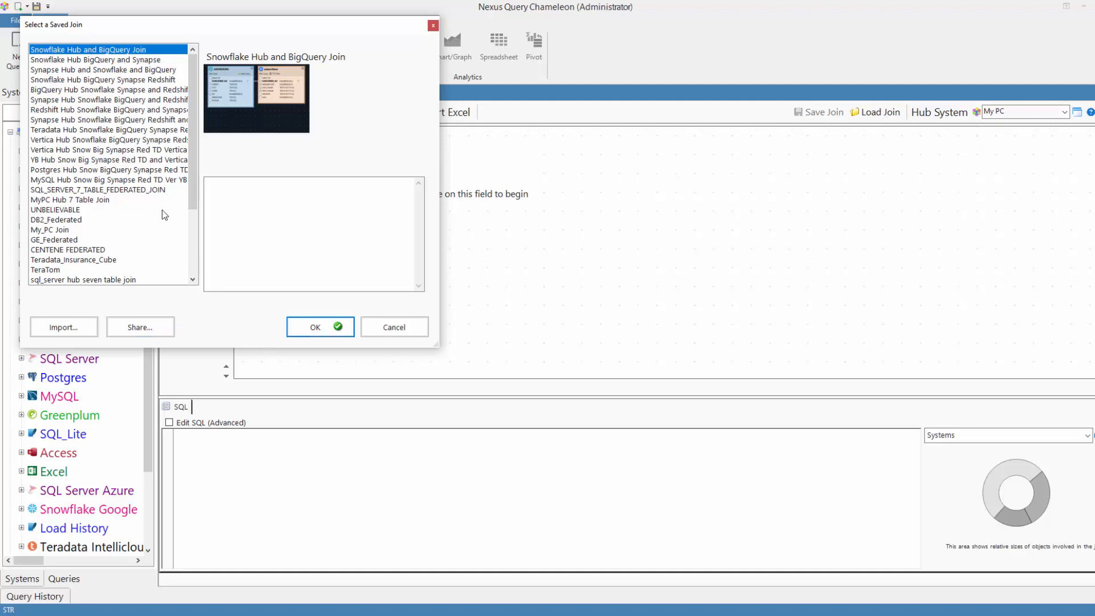
drag(191, 184, 188, 292)
click(91, 279)
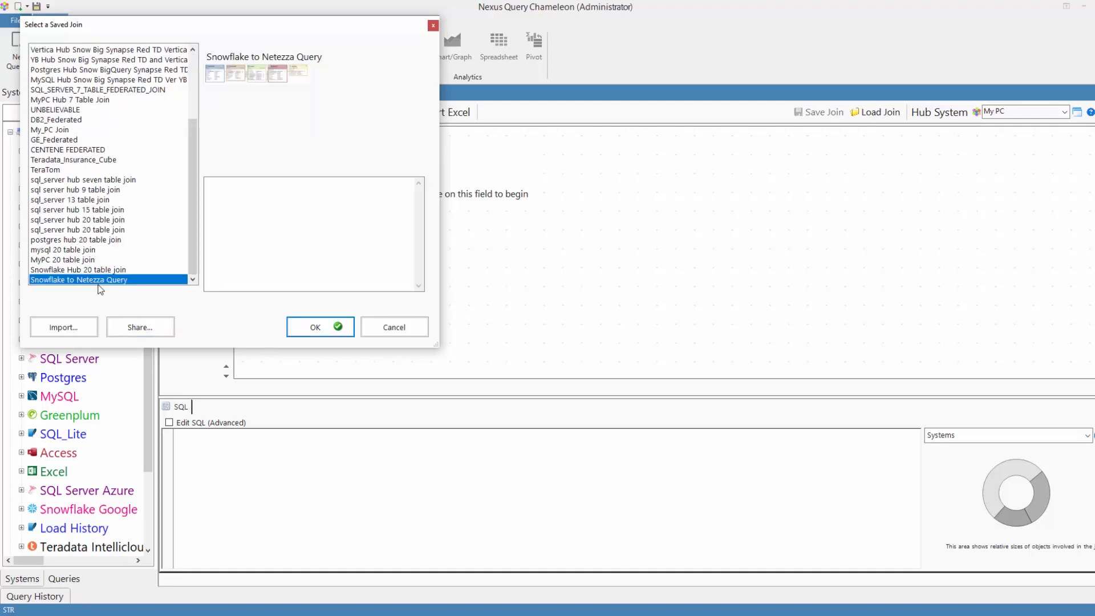
click(315, 327)
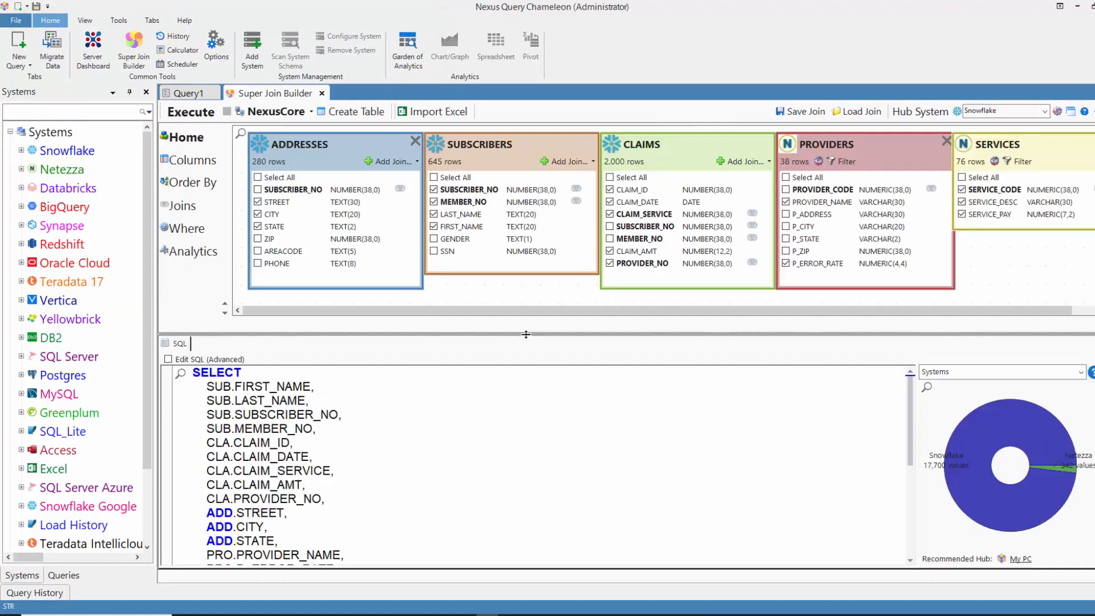
Step: Move CLAIM_DATE ahead of CLAIM_ID in the report columns, and remove CLAIM_ID from the report
click(194, 161)
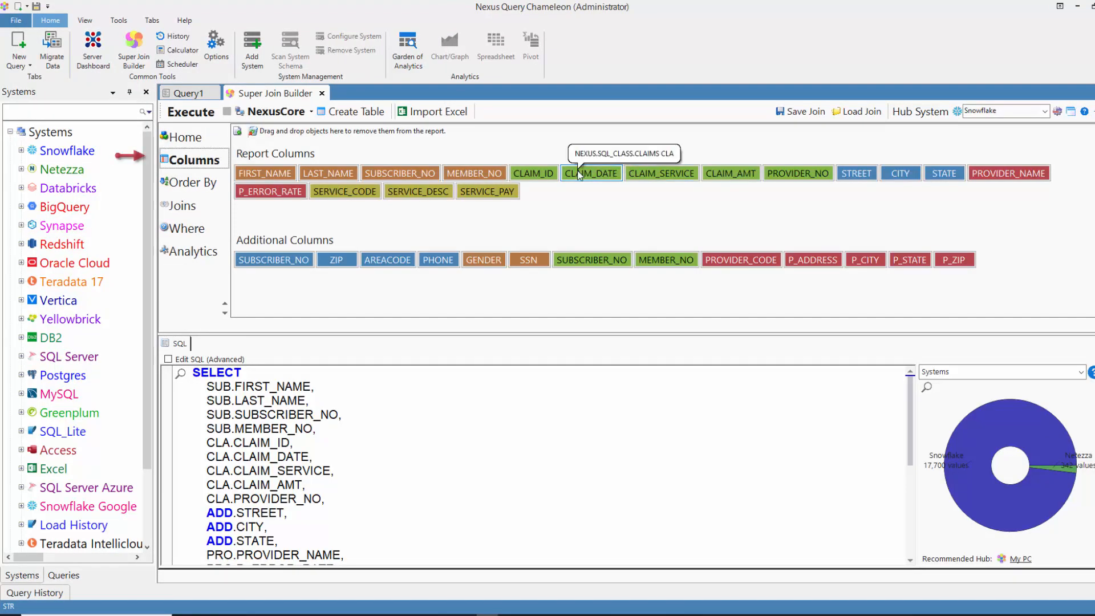
drag(579, 174, 527, 178)
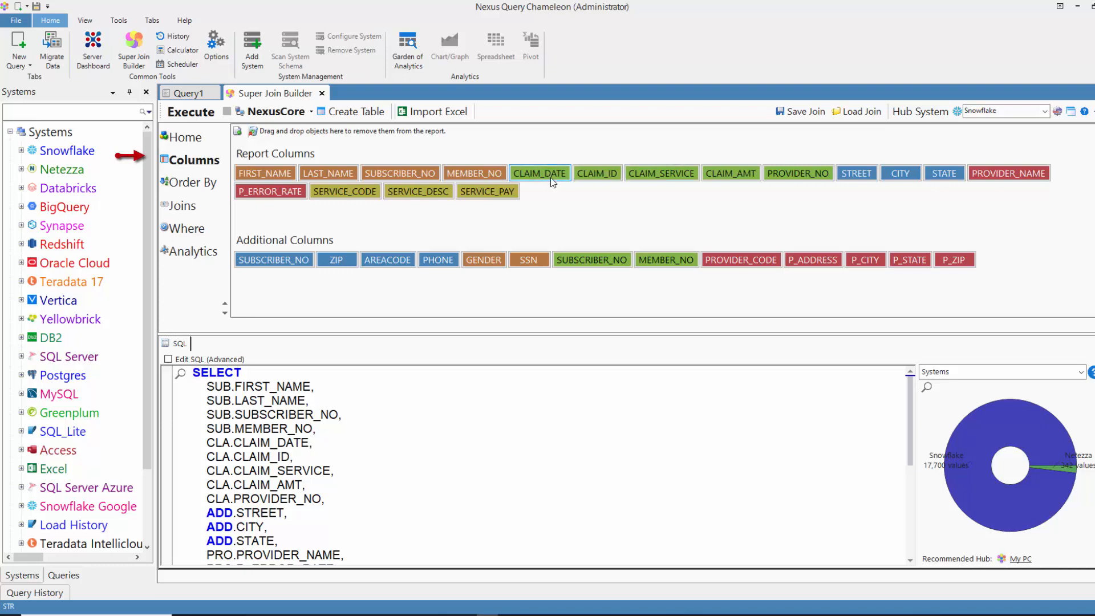
drag(598, 136, 592, 132)
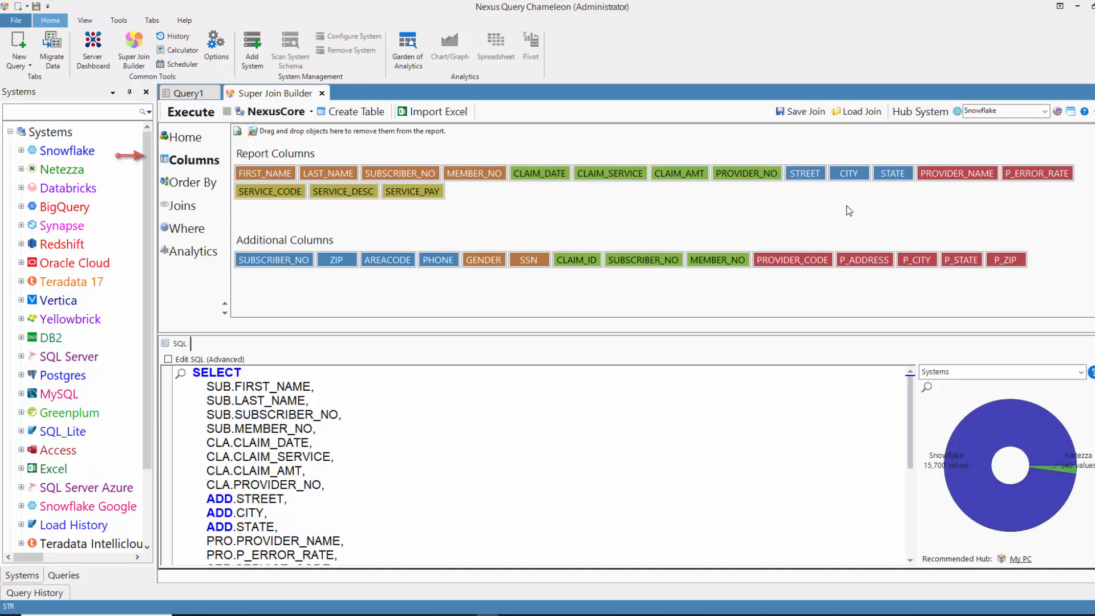
Step: Add GENDER to the end of the report columns and check the generated SQL
drag(470, 264, 540, 211)
scroll(344, 477, down, 3)
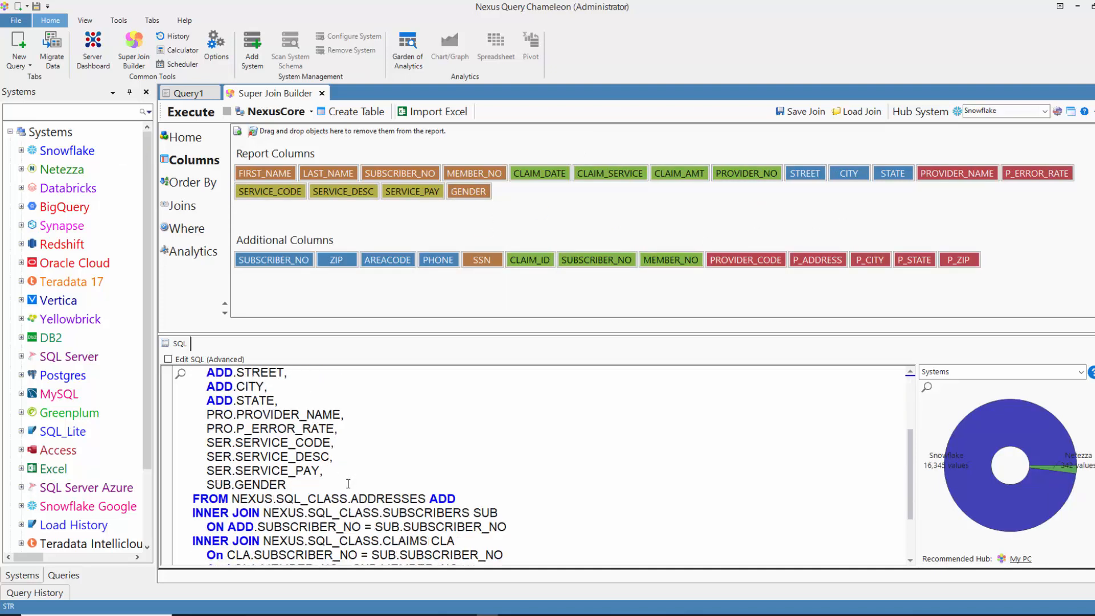
scroll(344, 424, up, 3)
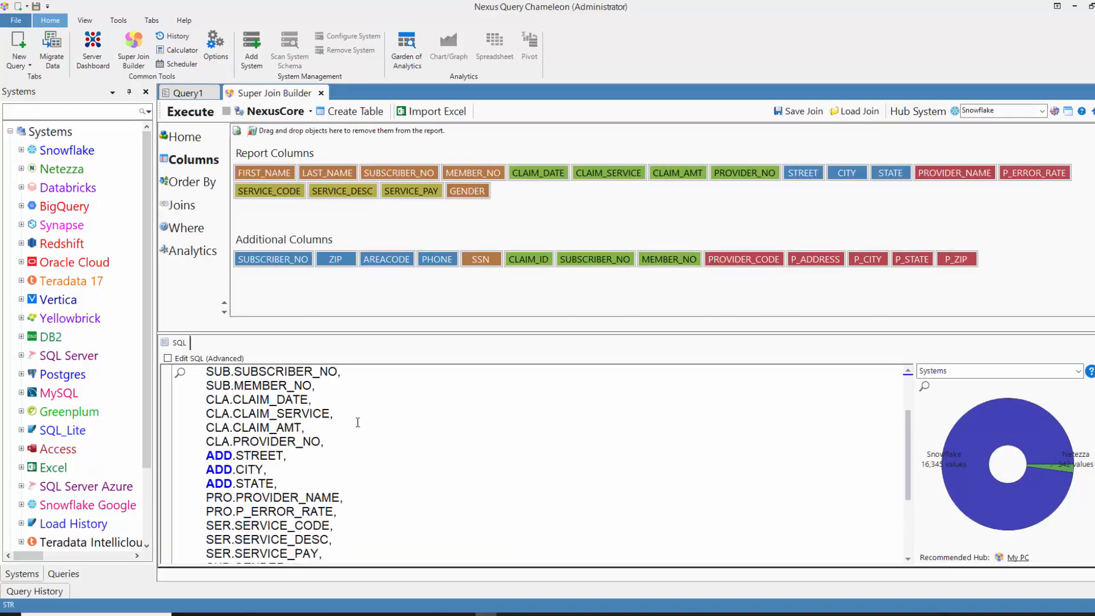
scroll(357, 421, up, 1)
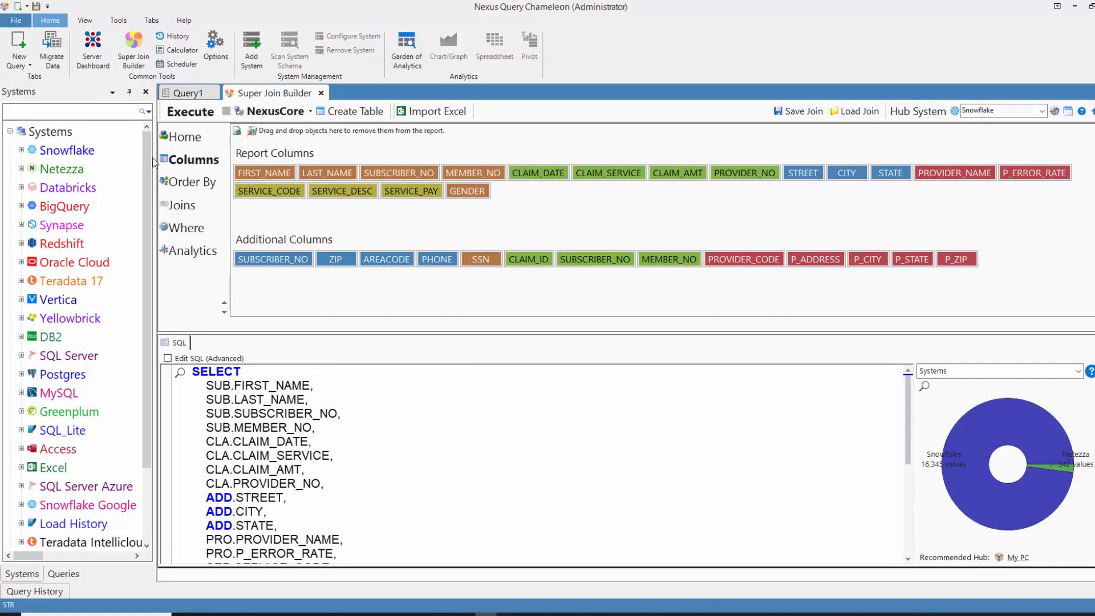
Step: Order the join results by FIRST_NAME and LAST_NAME ascending, plus CLAIM_DATE descending
click(193, 181)
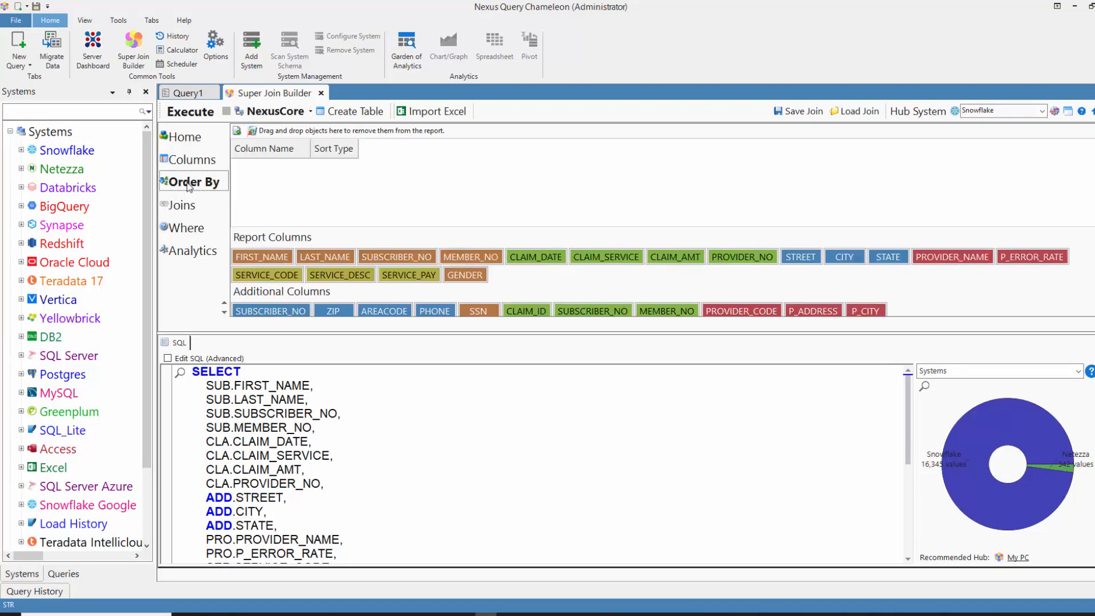
click(258, 256)
click(324, 256)
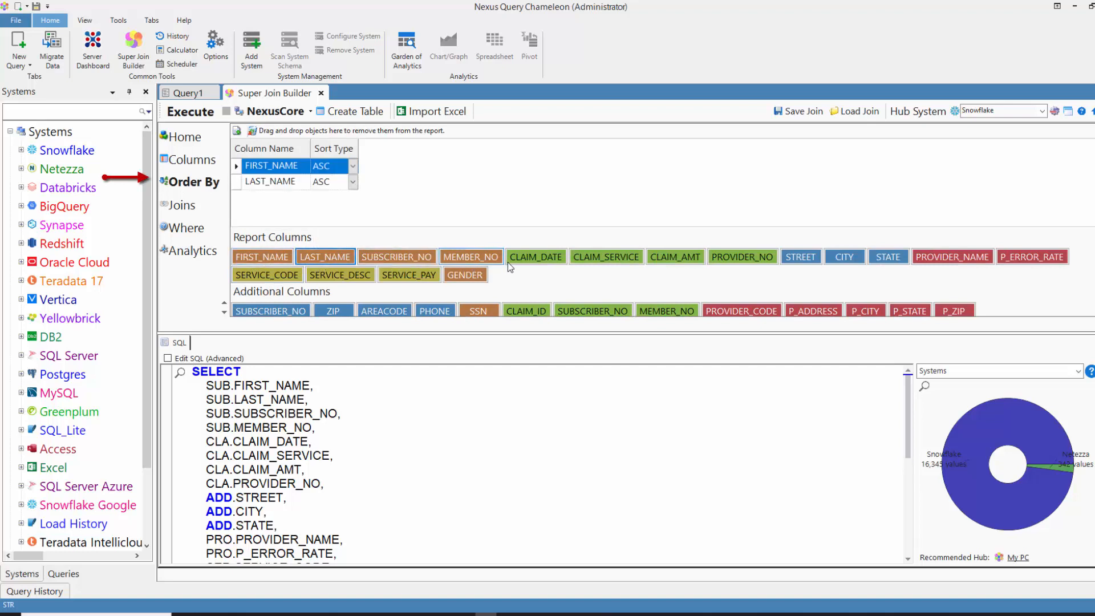
click(535, 257)
click(353, 198)
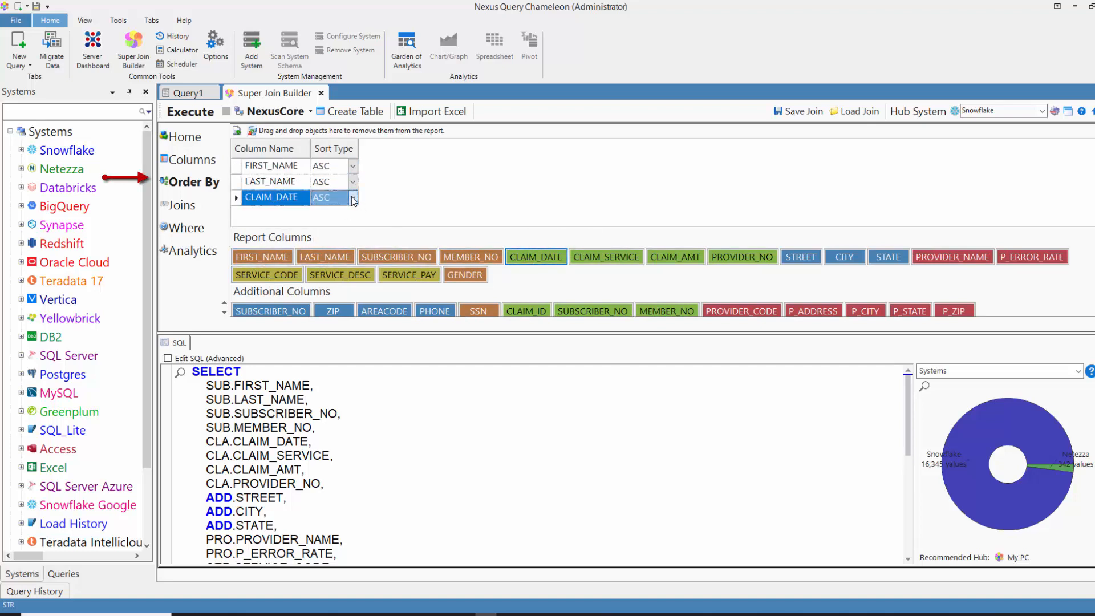
click(352, 197)
click(342, 227)
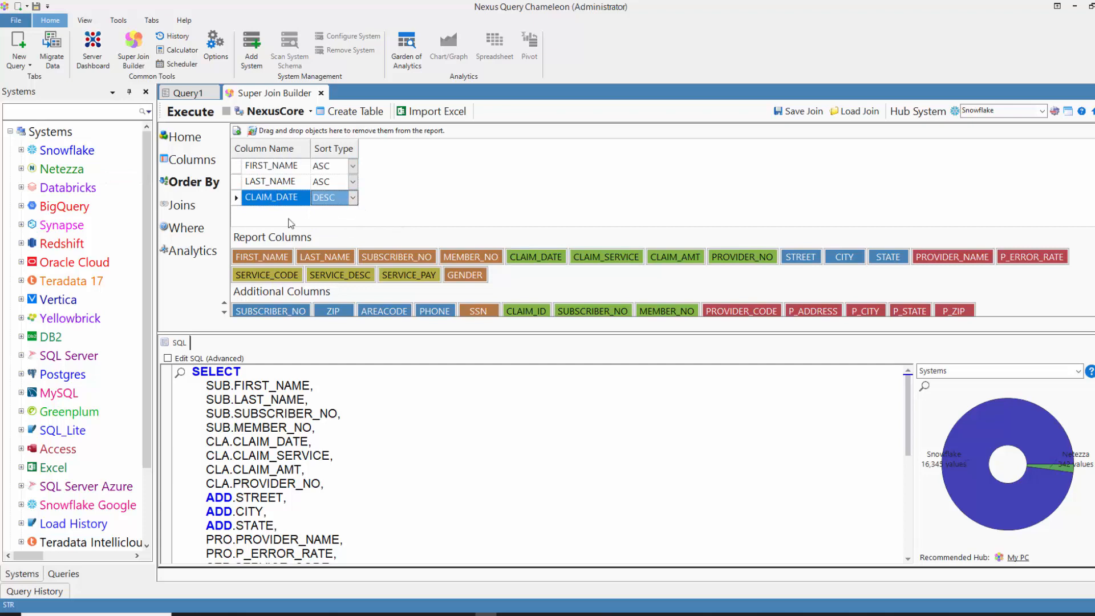
Step: Look through the join types, the WHERE condition editor and the analytics options of the loaded join
click(191, 210)
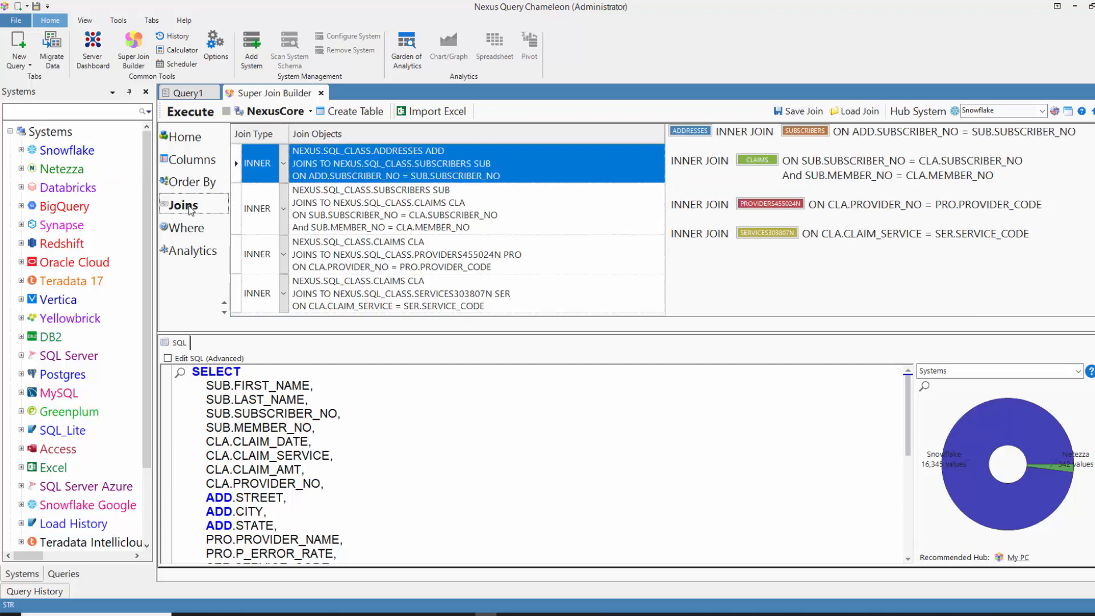
click(284, 176)
click(284, 176)
click(285, 188)
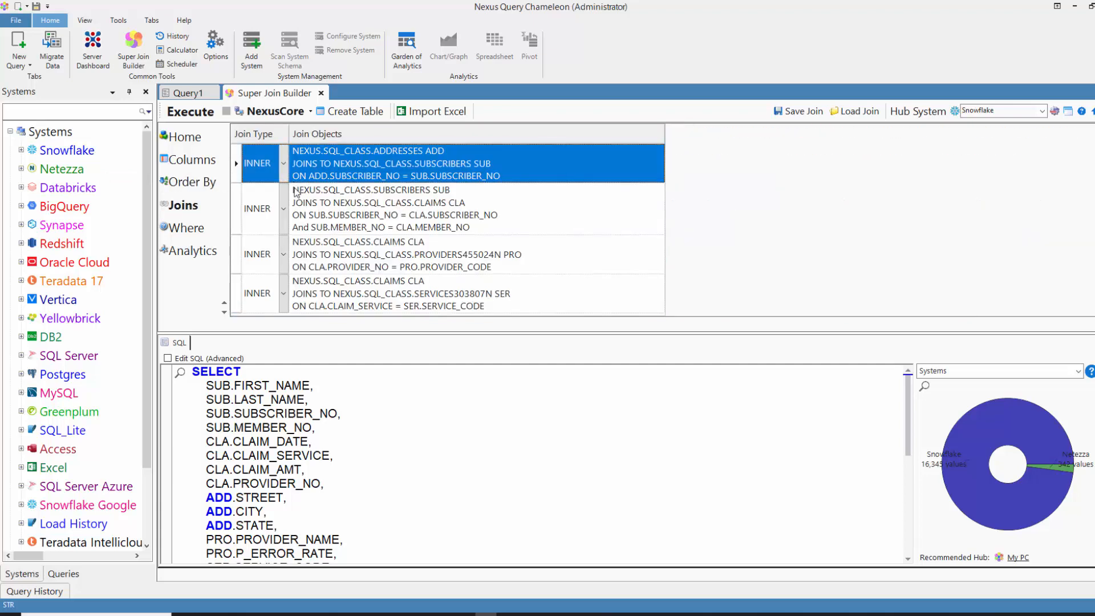
click(183, 229)
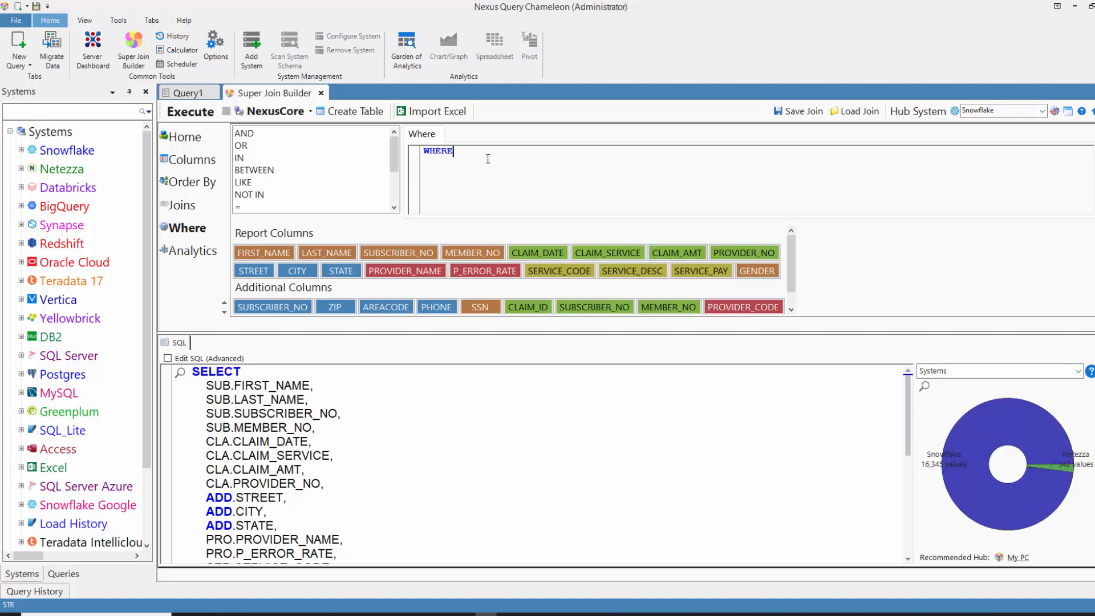
click(201, 256)
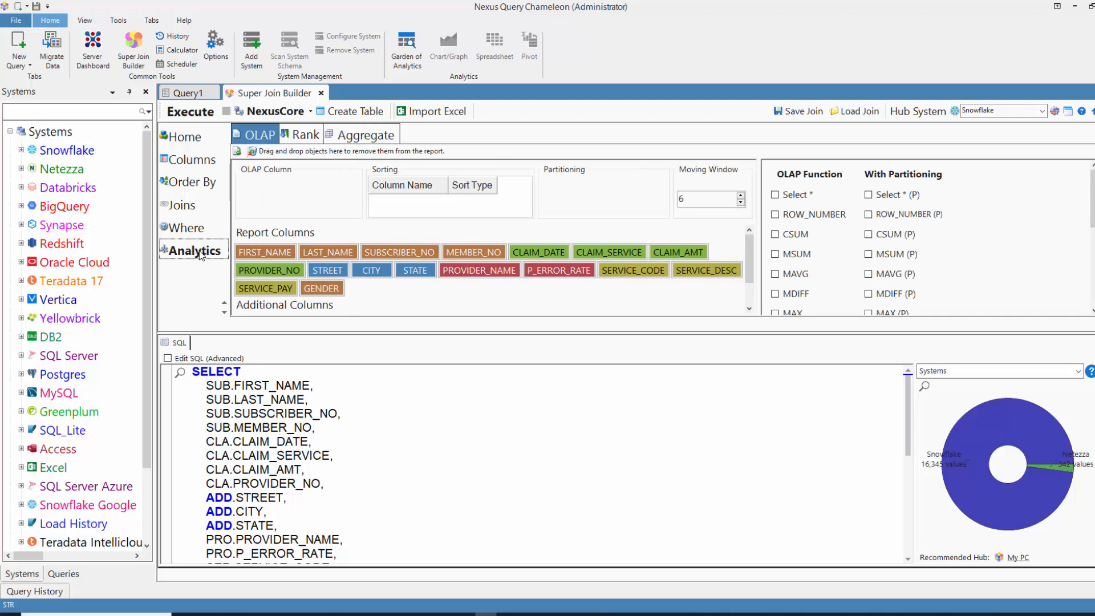
Step: Return to the join's table diagram and enable manual editing of its SQL, accepting the notice
click(193, 141)
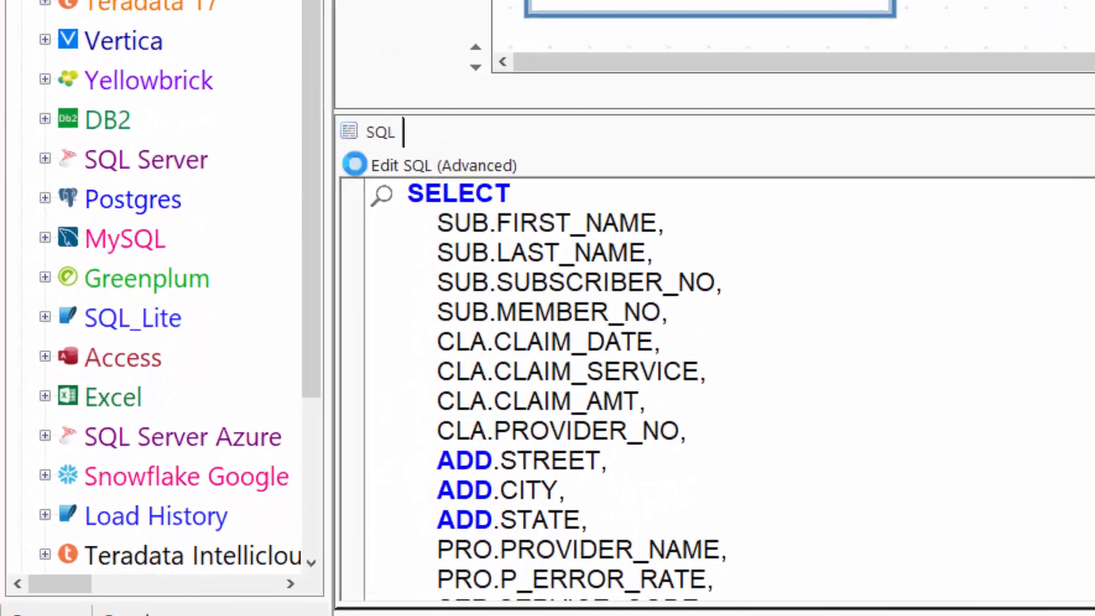
click(170, 364)
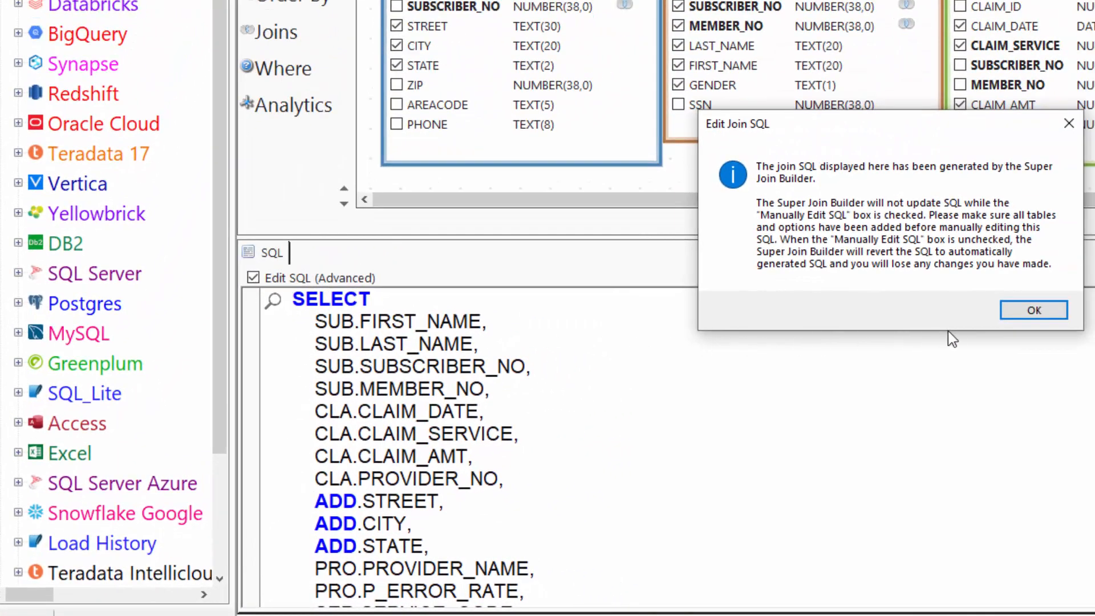
click(1015, 312)
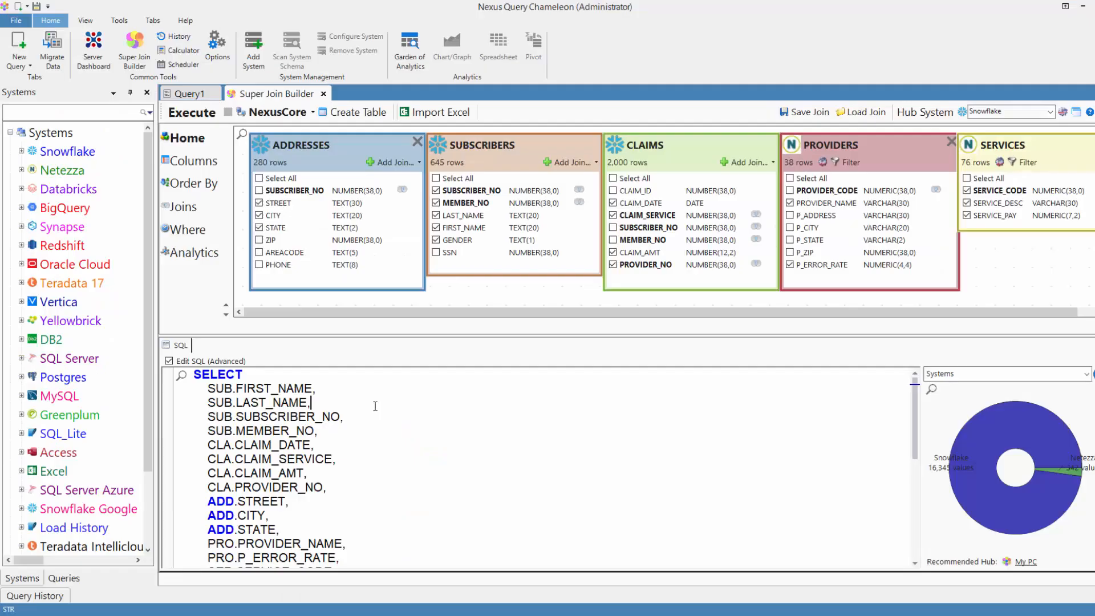
Step: Add "CONCAT(SUB.FIRST_NAME, ' ', SUB.LAST_NAME) as FULL_NAME," below SUB.LAST_NAME in the SELECT list and execute the join
key(Return)
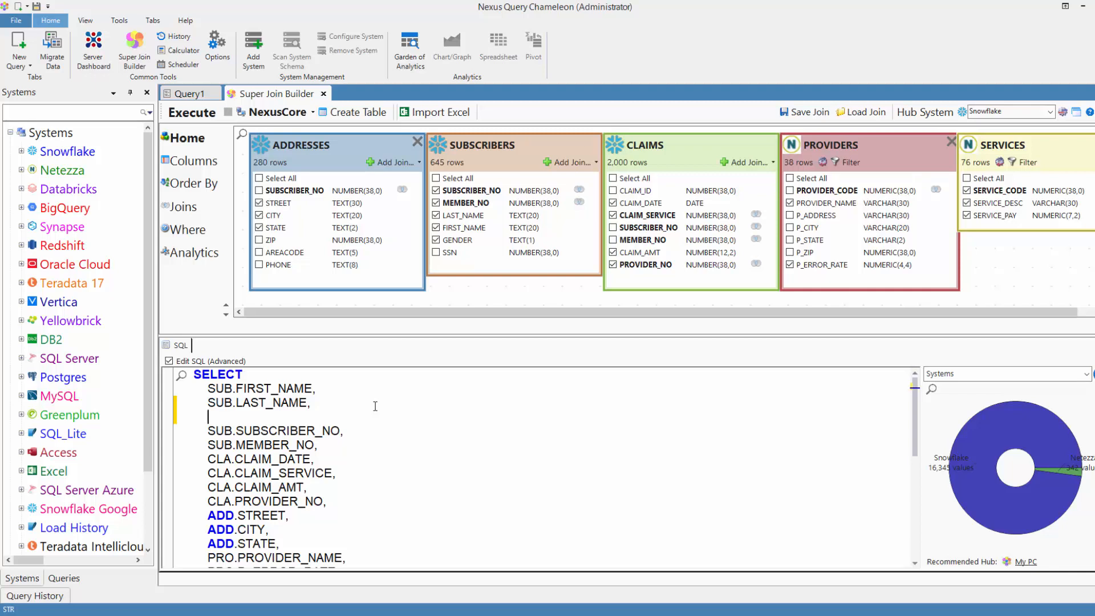
text(CONCAT(SUB.FIR)
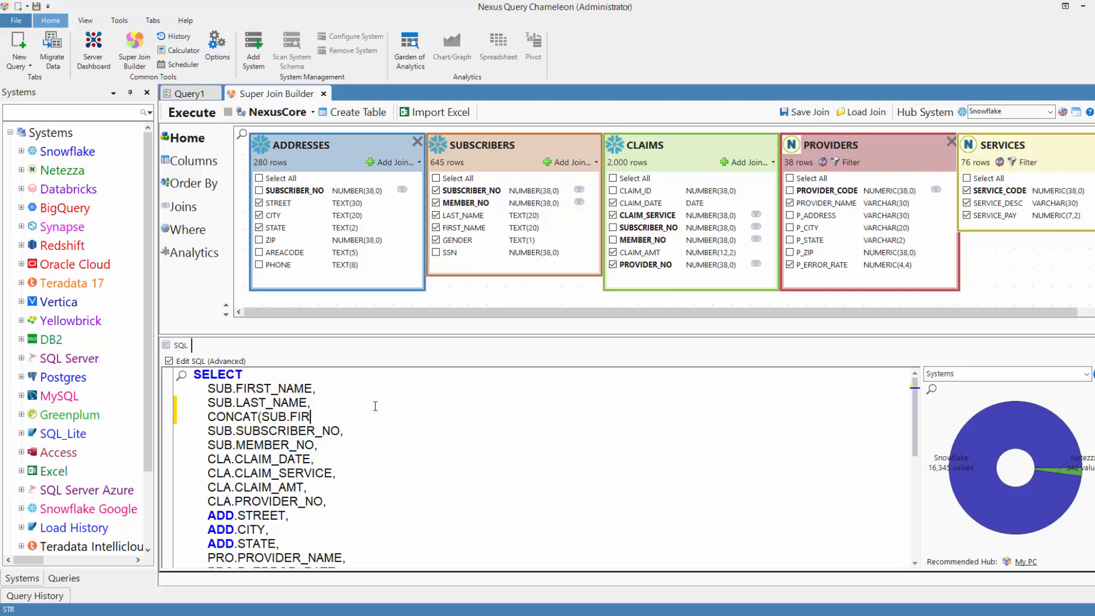
text(ST_NAME, ' ', SUB.LAST_NA)
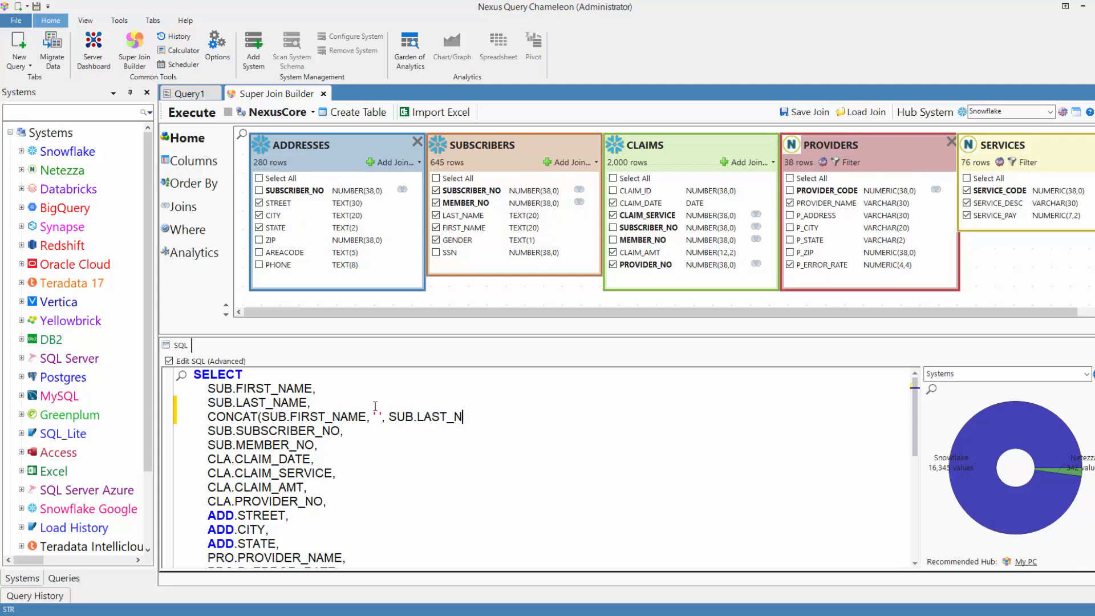
text(ME) as FULL_NAME)
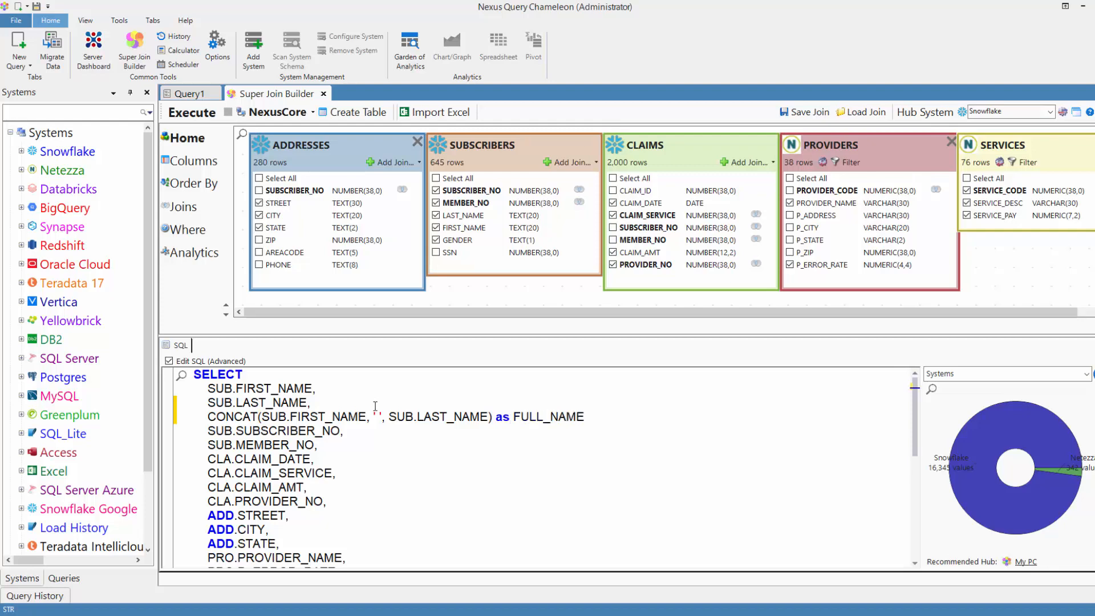
text(,)
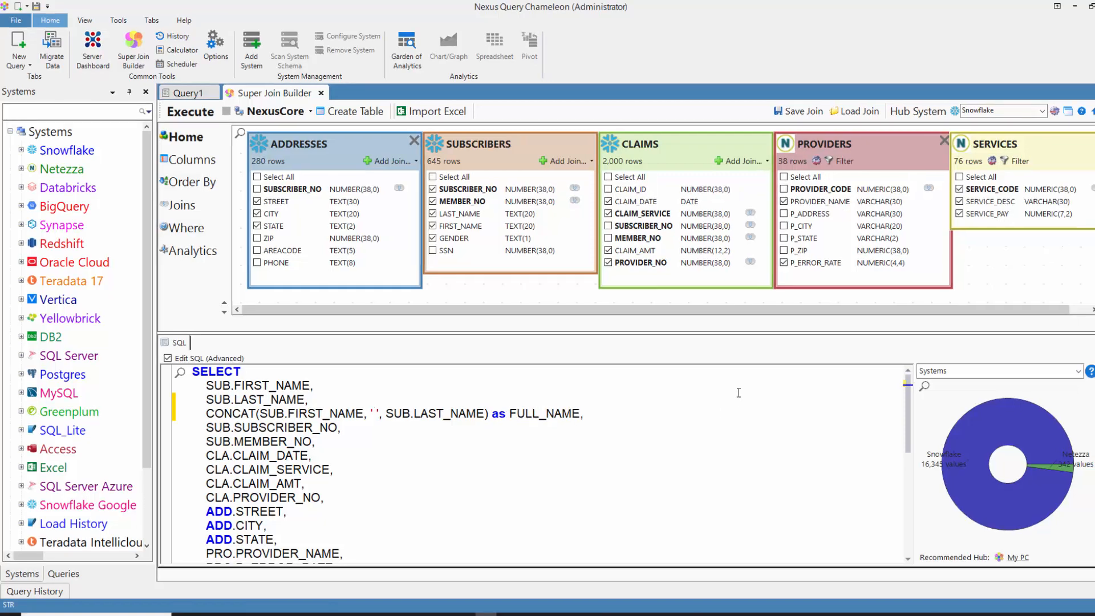
click(190, 113)
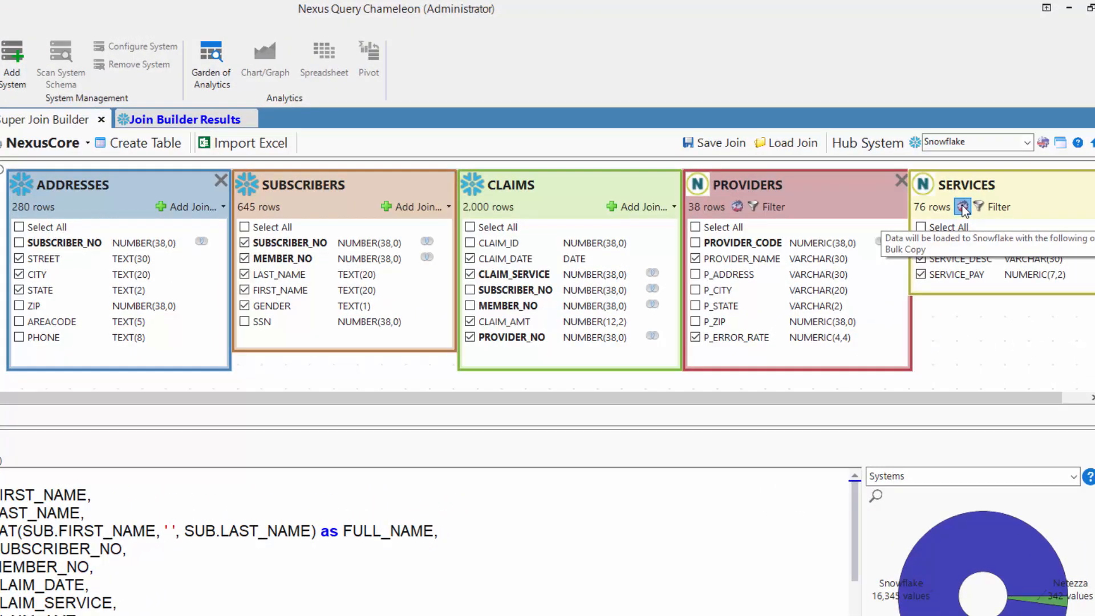
Step: Check the data movement options of the SERVICES table, and filter its moved data with "WHERE SERVICE_PAY > 1"
click(963, 205)
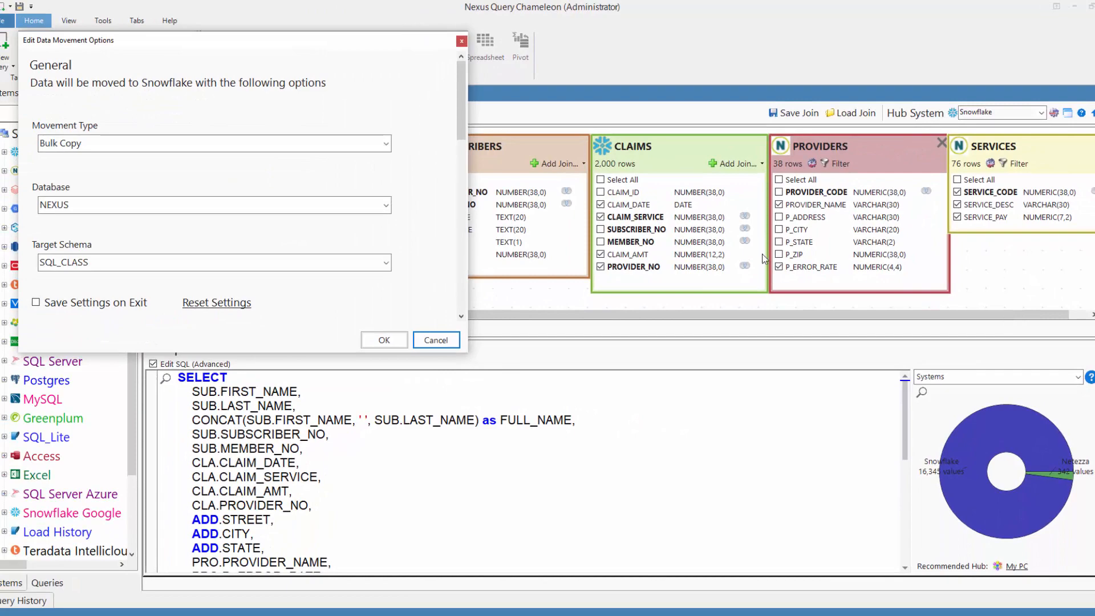
click(434, 340)
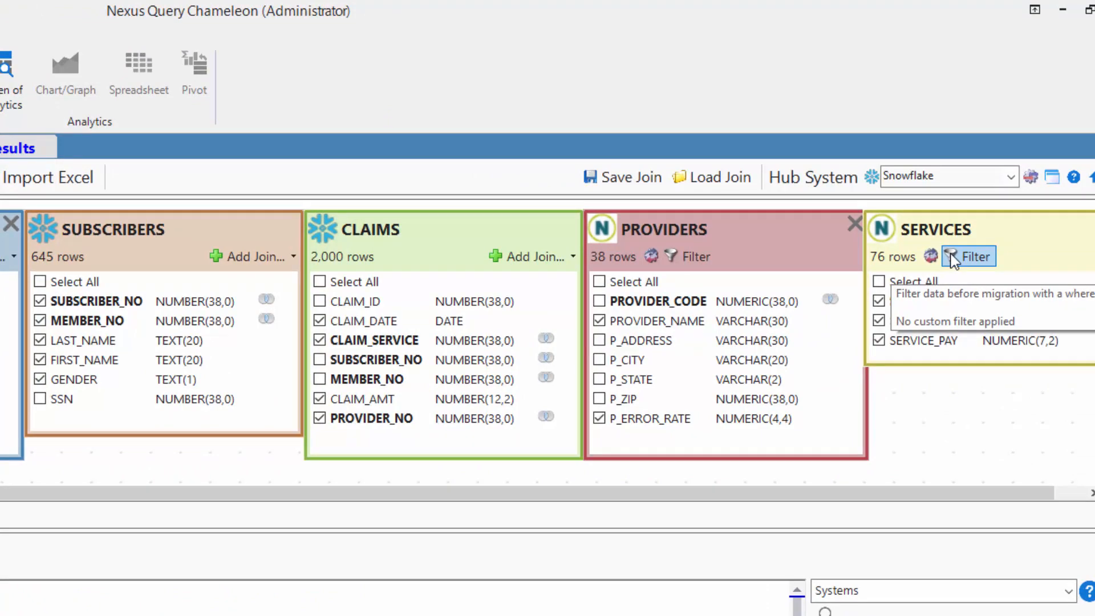
click(954, 258)
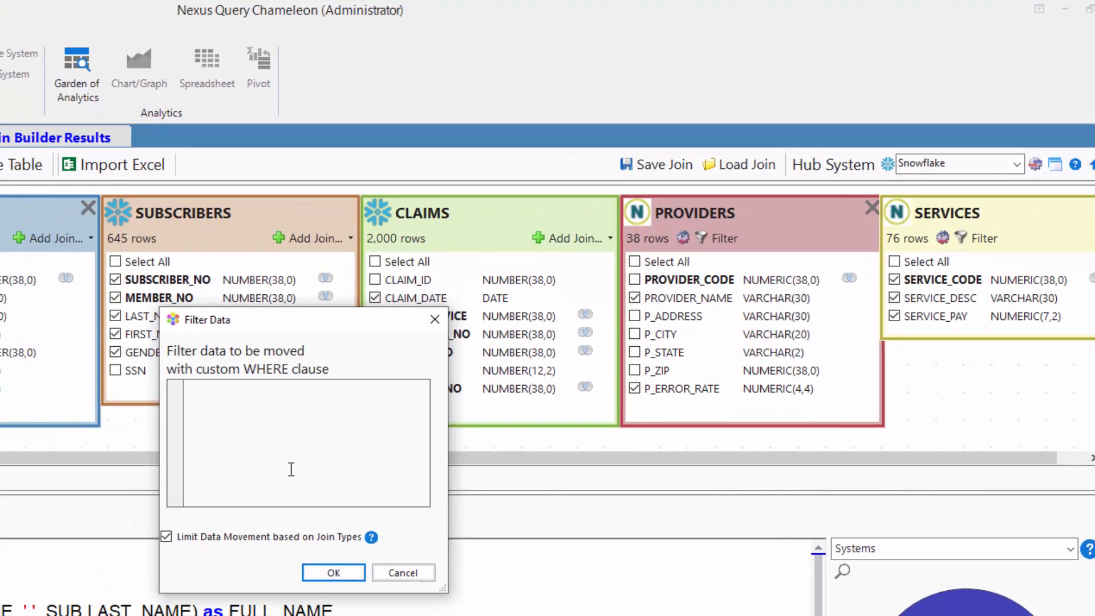
text(WHERE SERVICE_P)
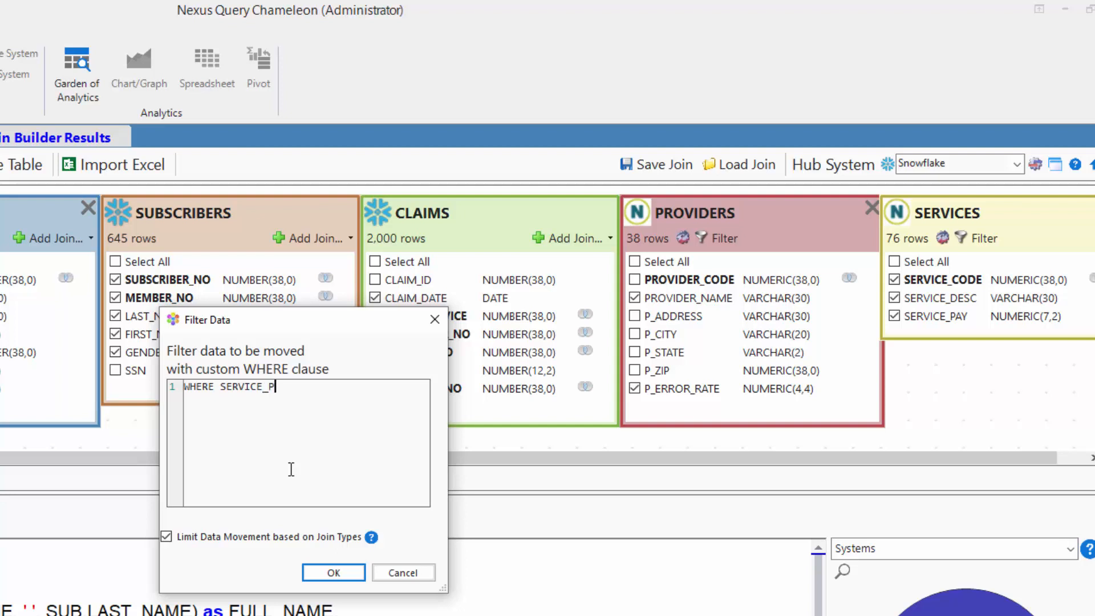
text(AY > 1)
click(338, 574)
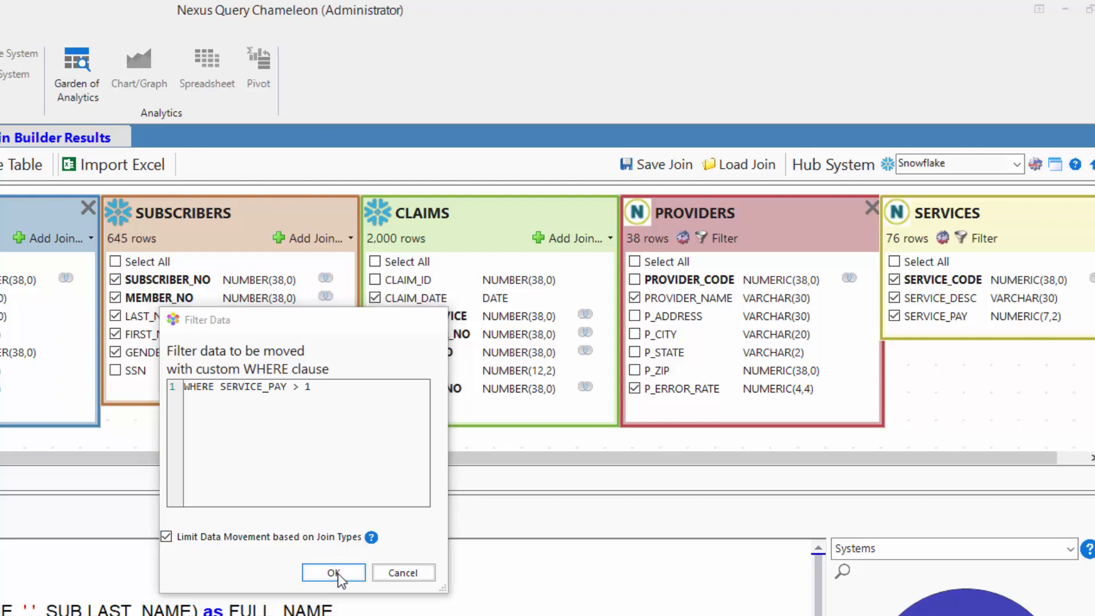
Step: Execute the join with the SERVICES filter applied, and close both Join Builder Results tabs
click(178, 111)
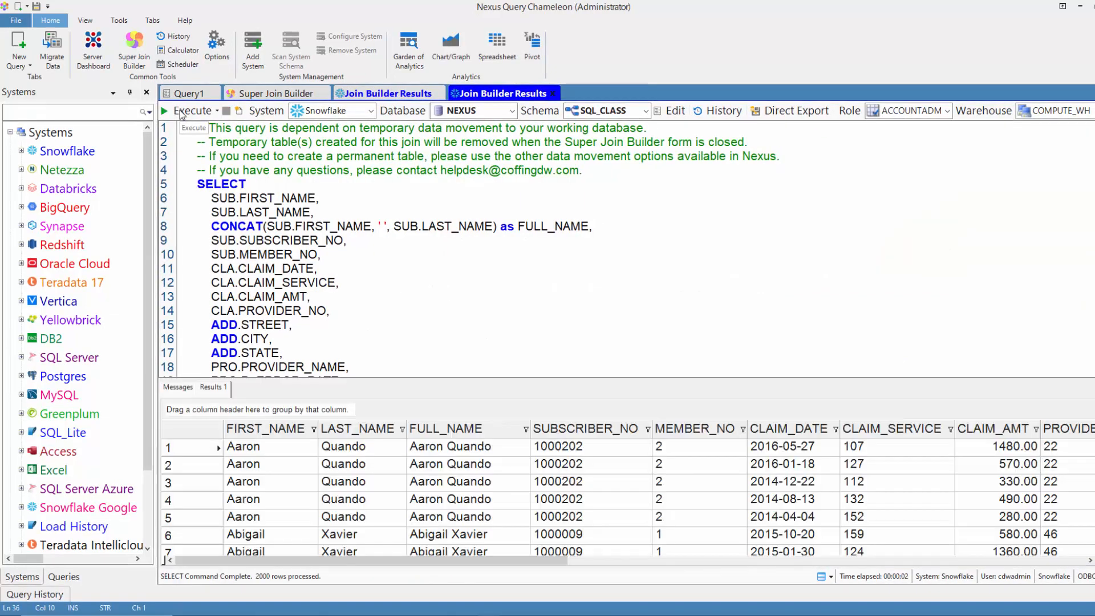
click(556, 95)
click(438, 94)
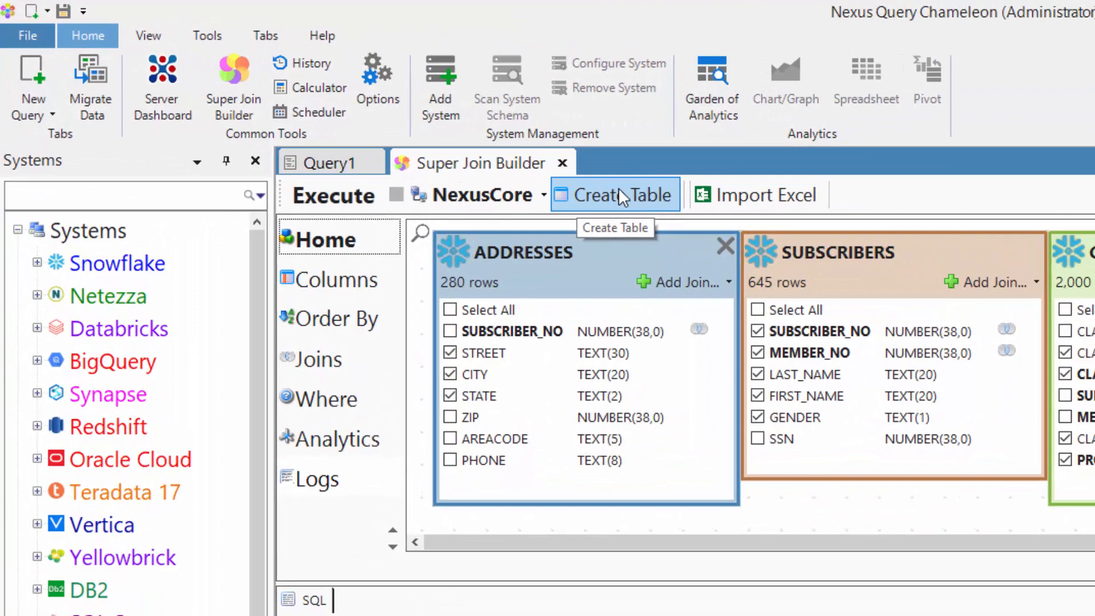
Step: Create a table named ADDRESSES_SJB from the join's result on Snowflake, in the NEXUS database and SQL_DESTINATION schema
click(621, 197)
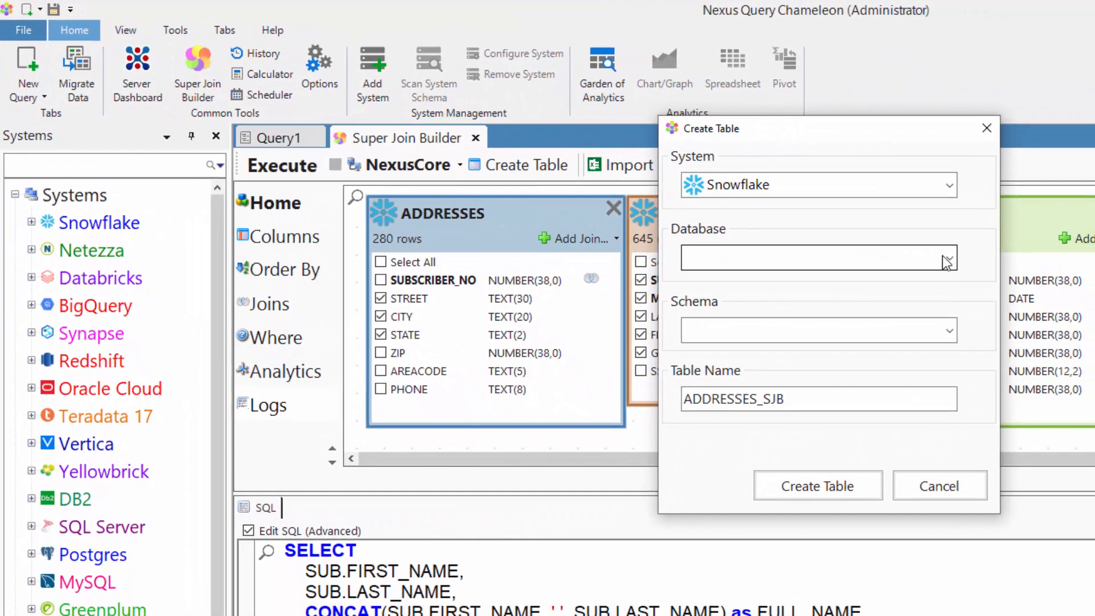
click(947, 262)
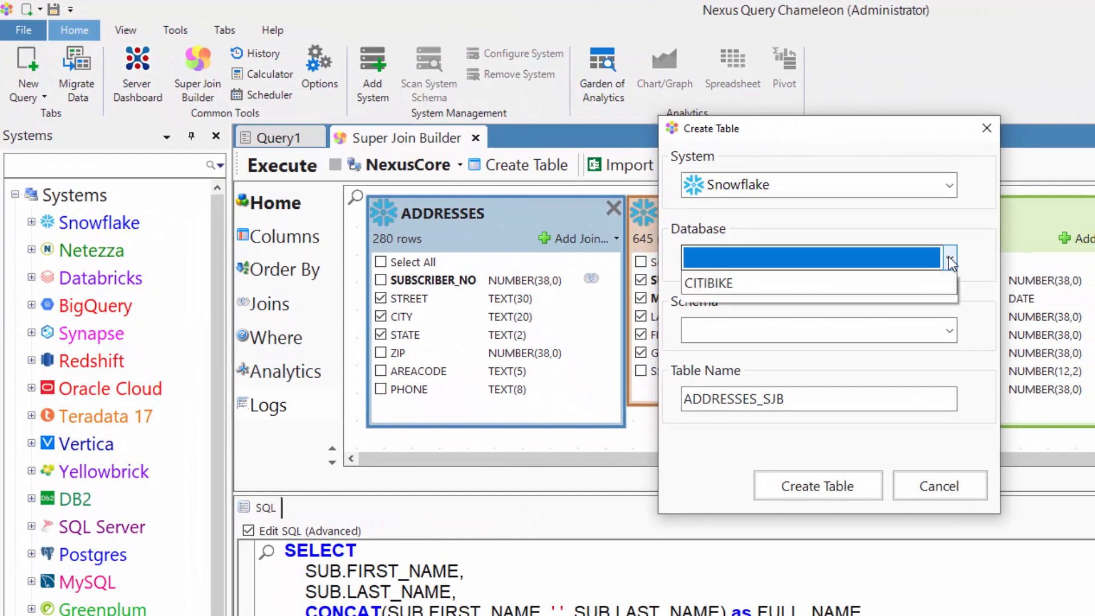
click(940, 278)
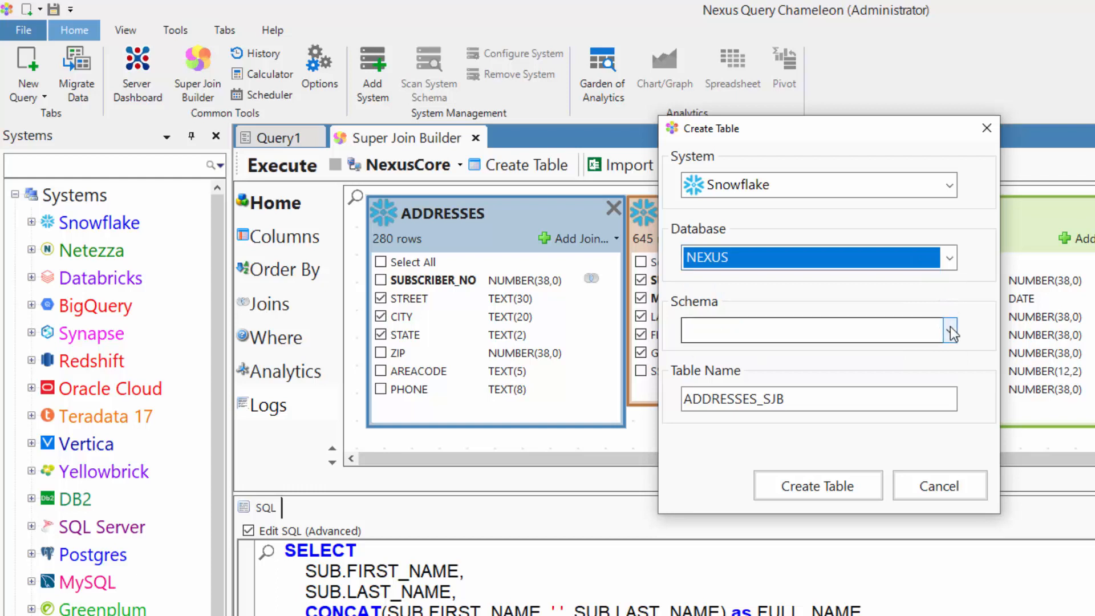
click(950, 330)
click(945, 356)
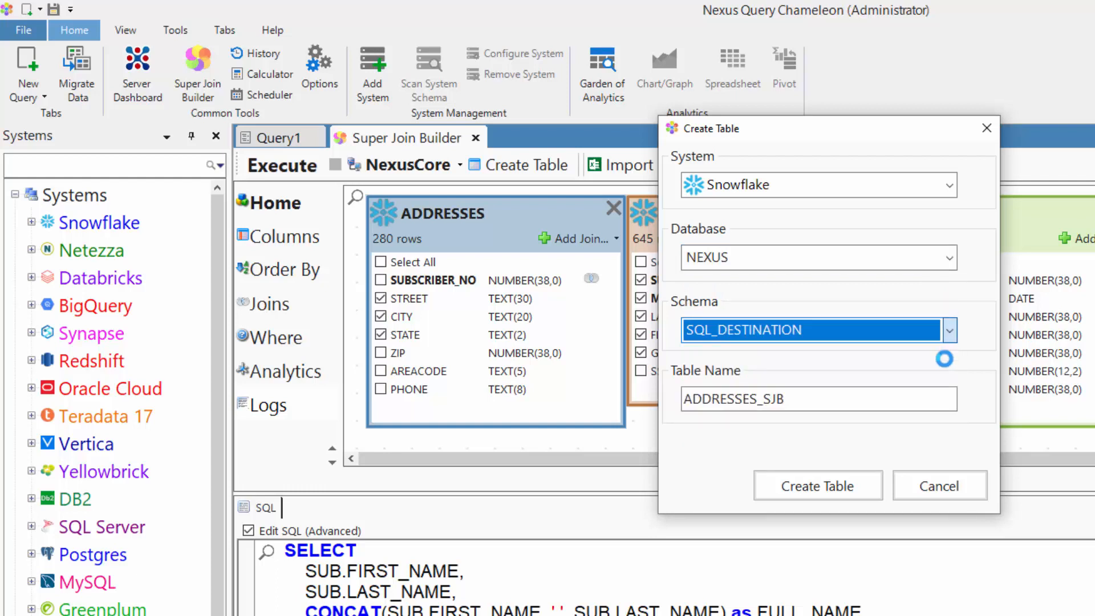
click(781, 493)
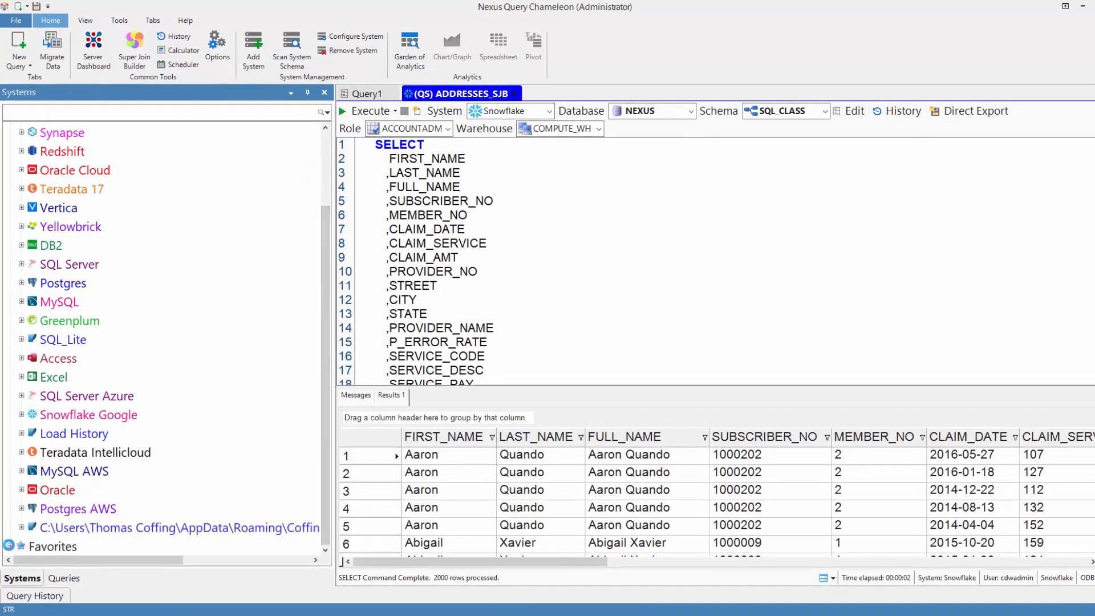
Step: Add the saved join "Snowflake to Netezza Query" to the Federated Queries under Favorites in the systems tree
click(8, 545)
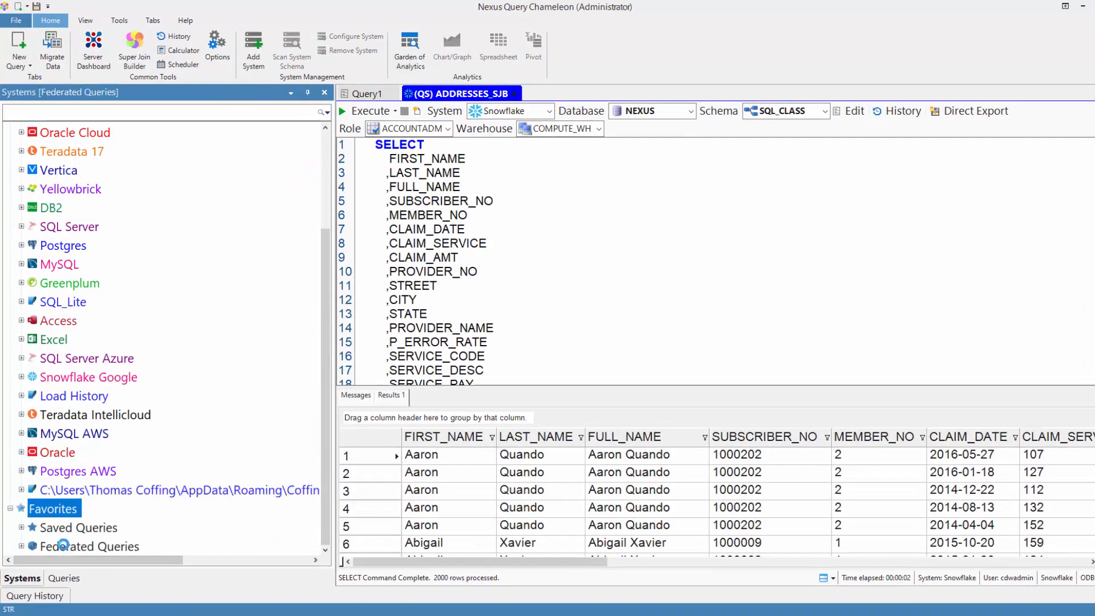
right_click(63, 546)
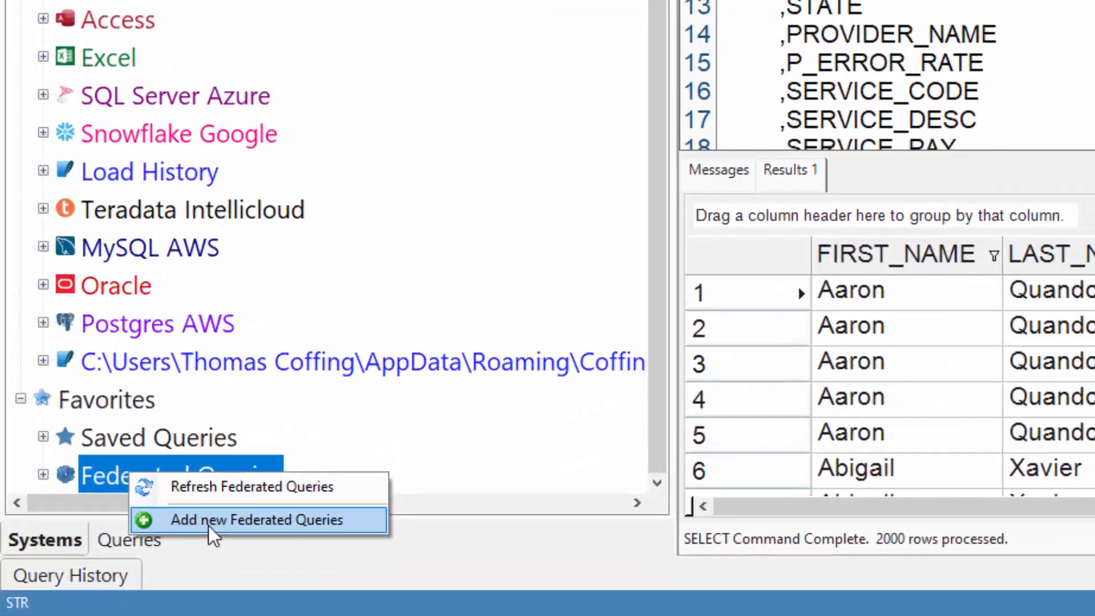
click(97, 568)
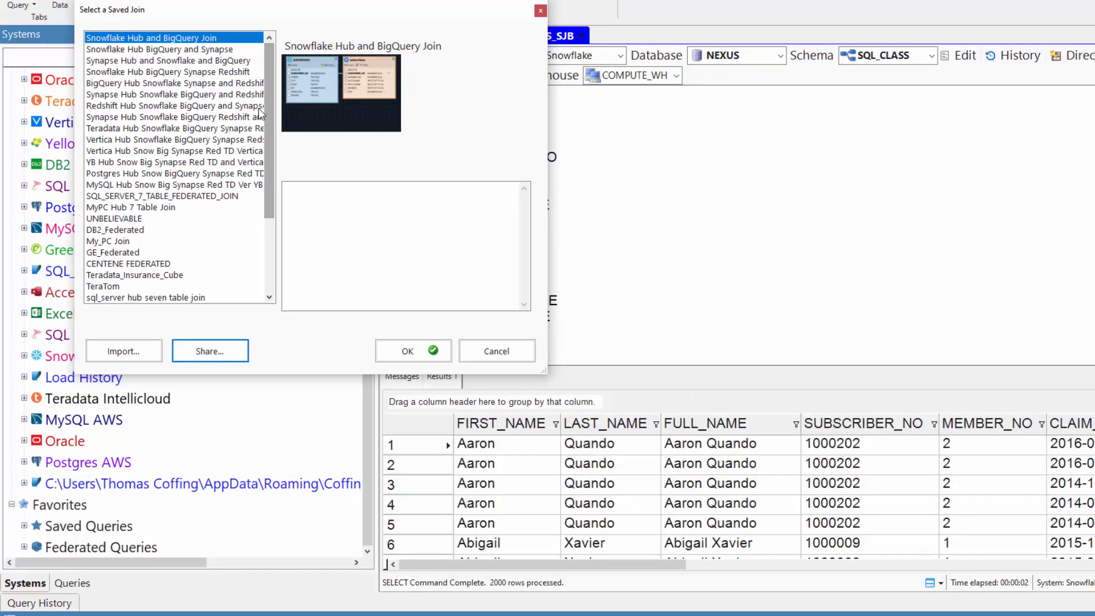
scroll(260, 113, down, 4)
click(139, 297)
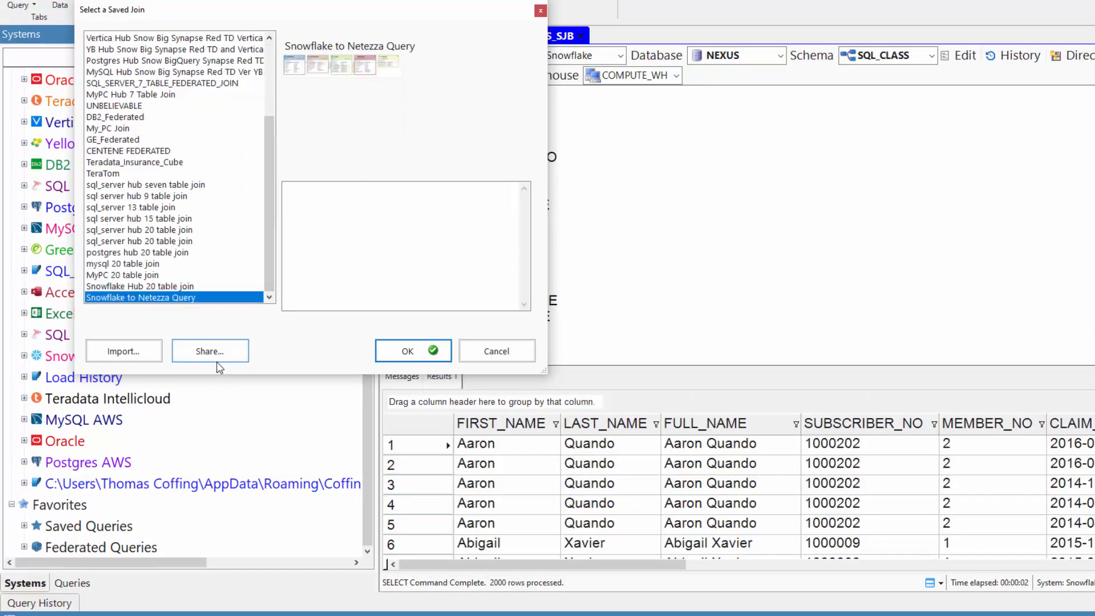
click(407, 351)
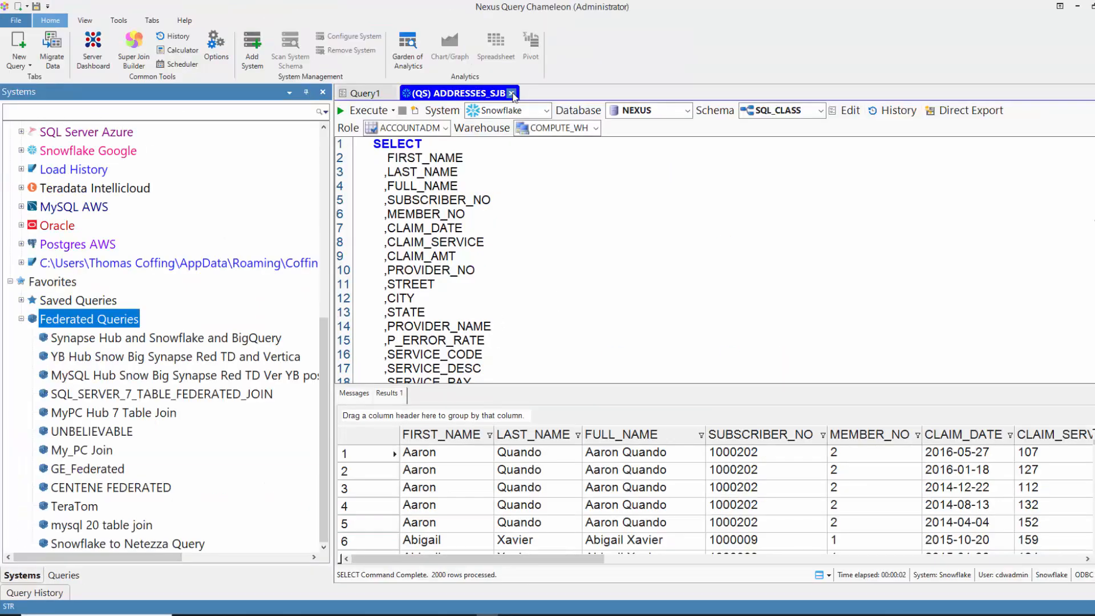
Step: Close the ADDRESSES_SJB query tab and execute the "Snowflake to Netezza Query" from the Federated Queries
click(581, 35)
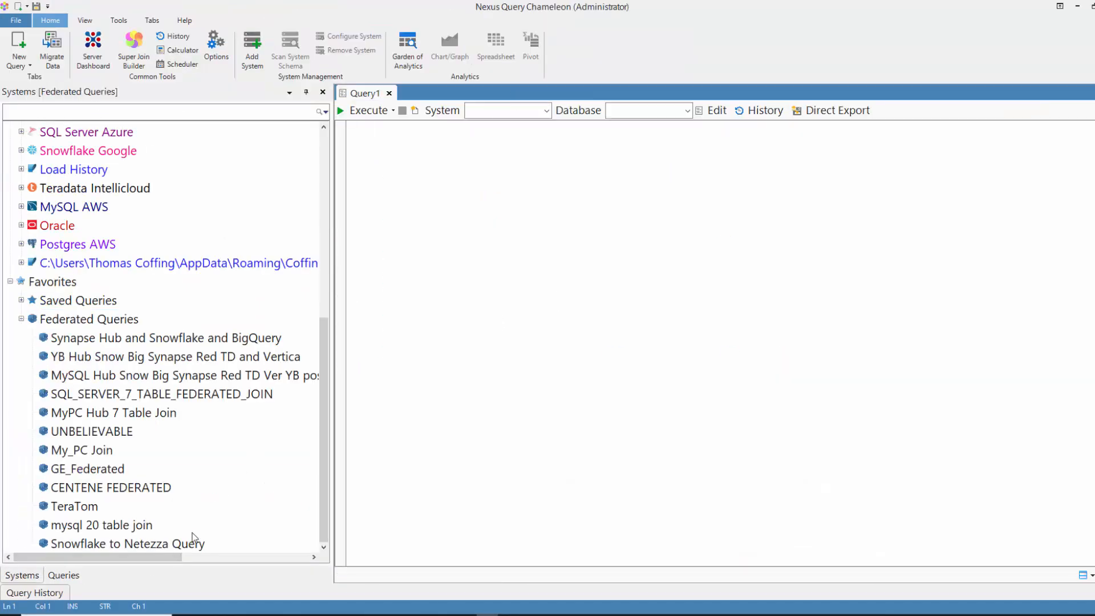
click(144, 545)
right_click(309, 461)
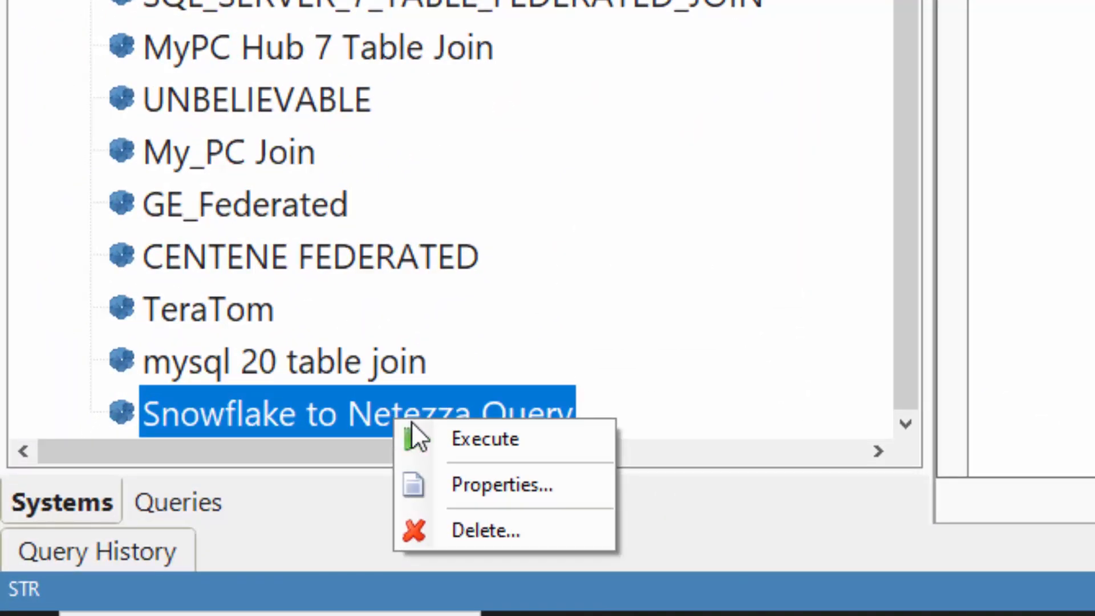
click(366, 476)
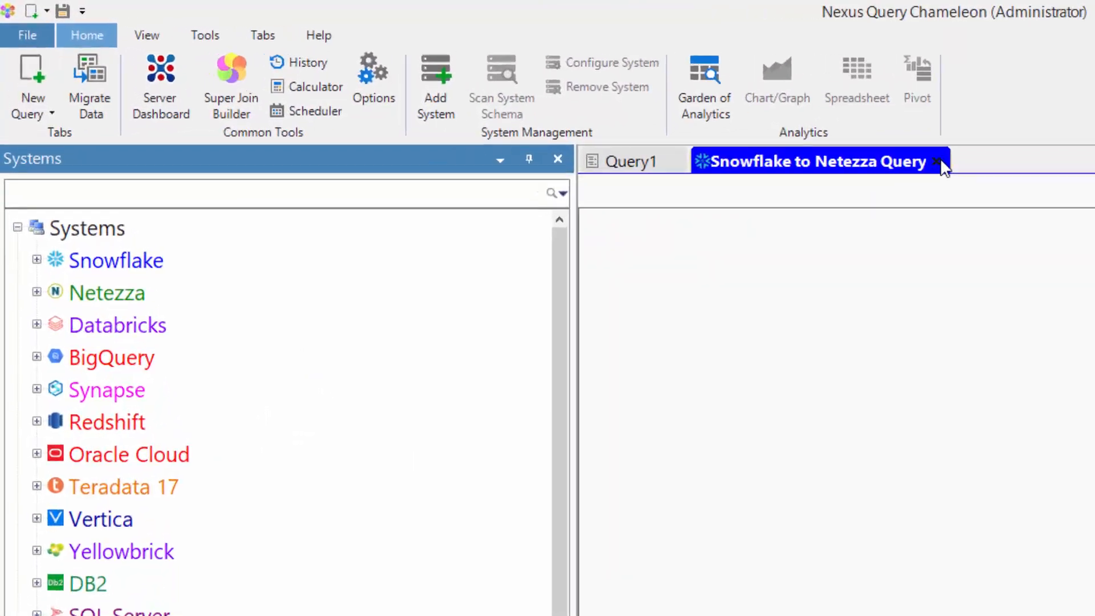
Step: Close the "Snowflake to Netezza Query" tab and switch the color theme to Dark High Contrast
click(938, 163)
click(147, 35)
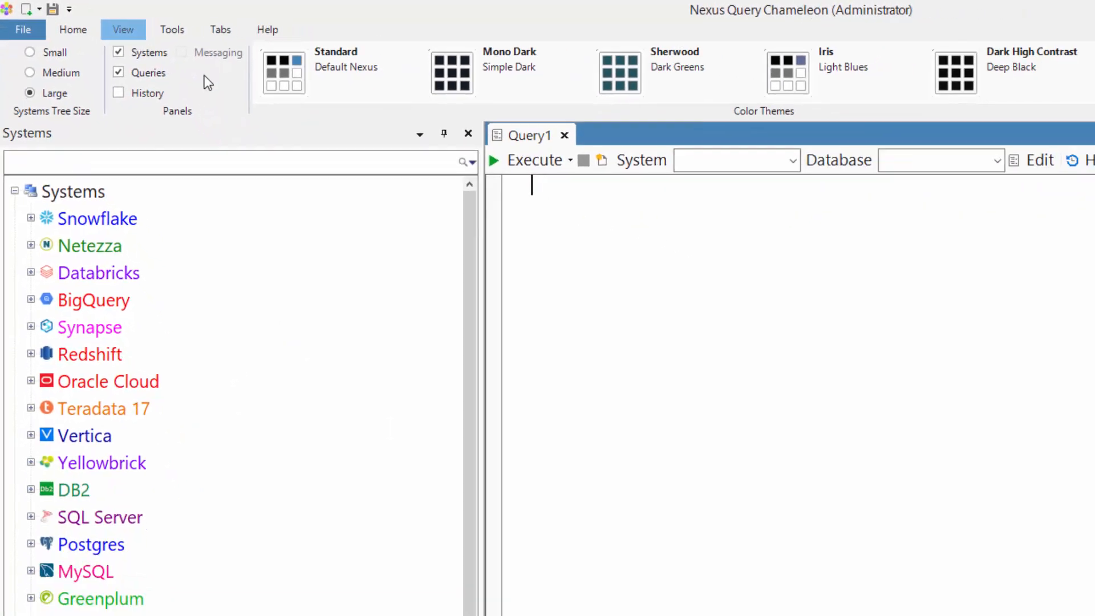
click(953, 71)
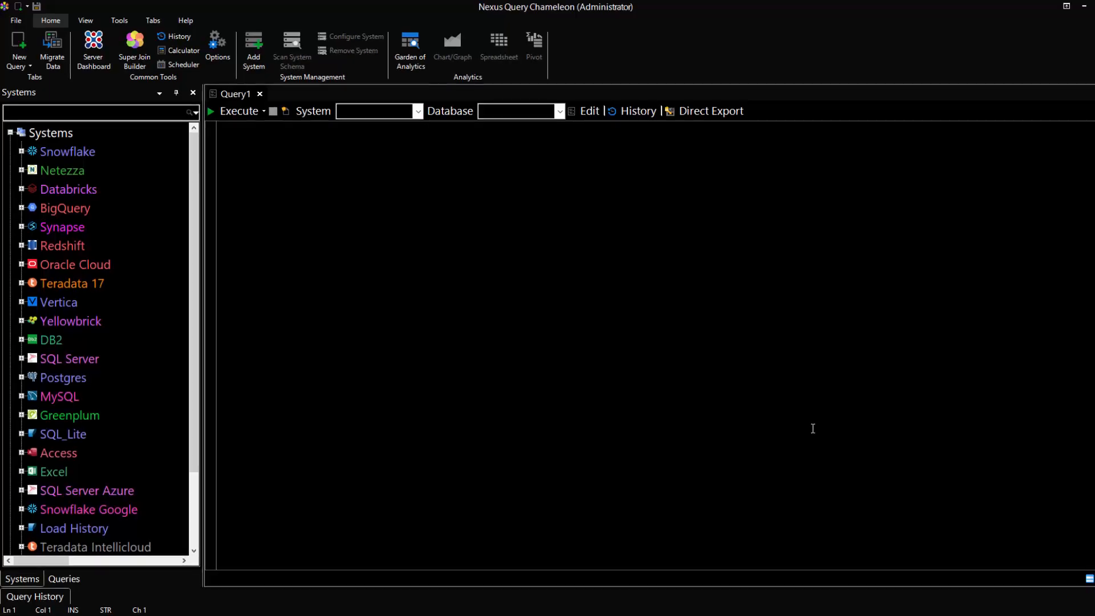
Step: Load the saved join "Snowflake to Netezza Query" into a new Super Join Builder and enlarge its per-system size chart to inspect both shares
click(134, 49)
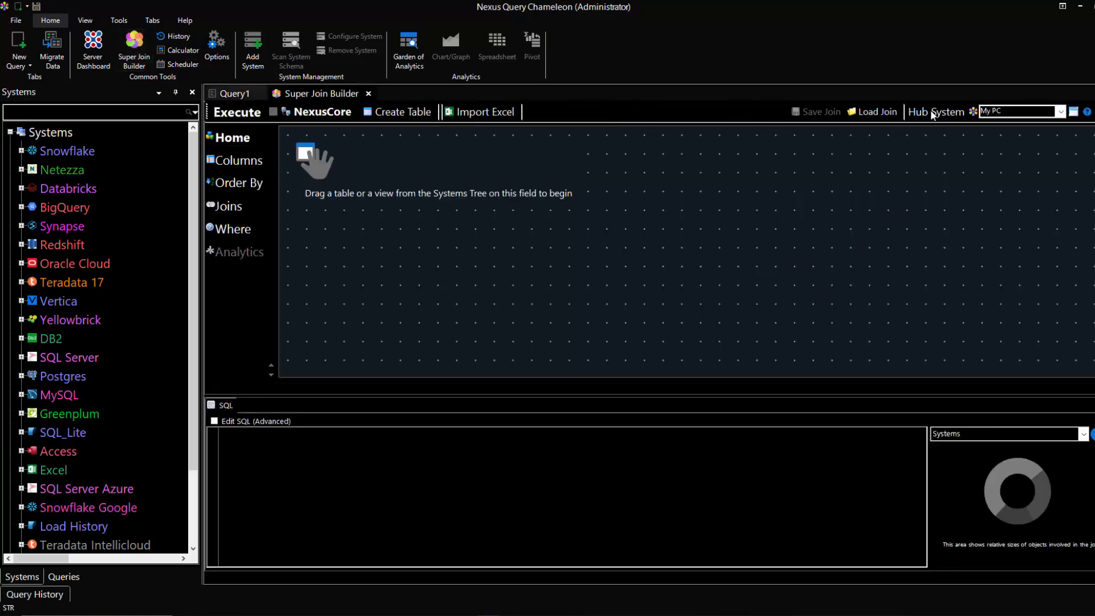
click(874, 113)
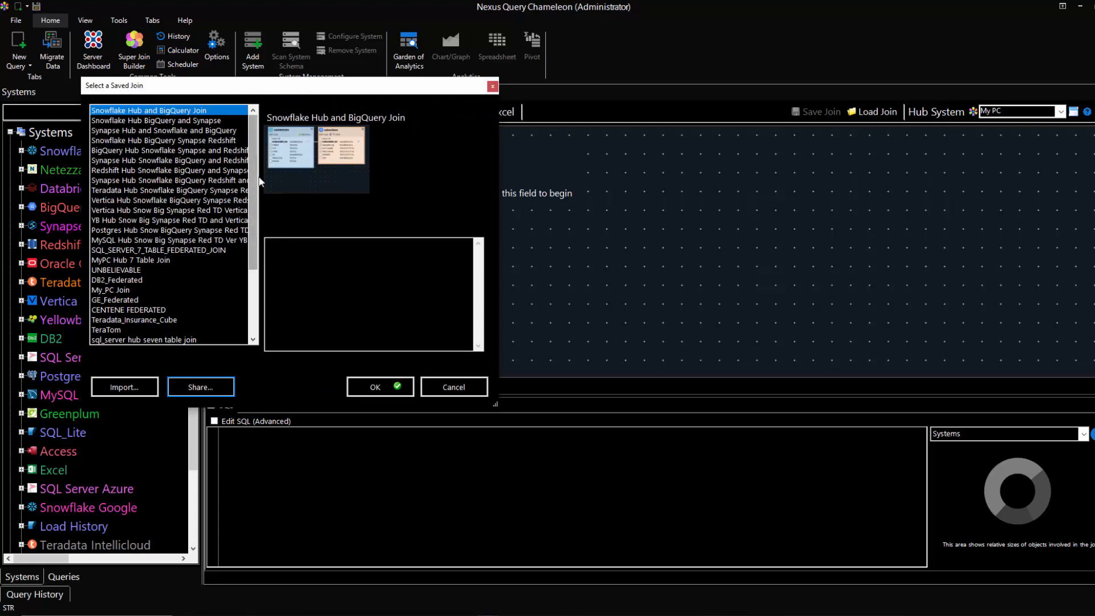
scroll(172, 334, down, 4)
click(143, 340)
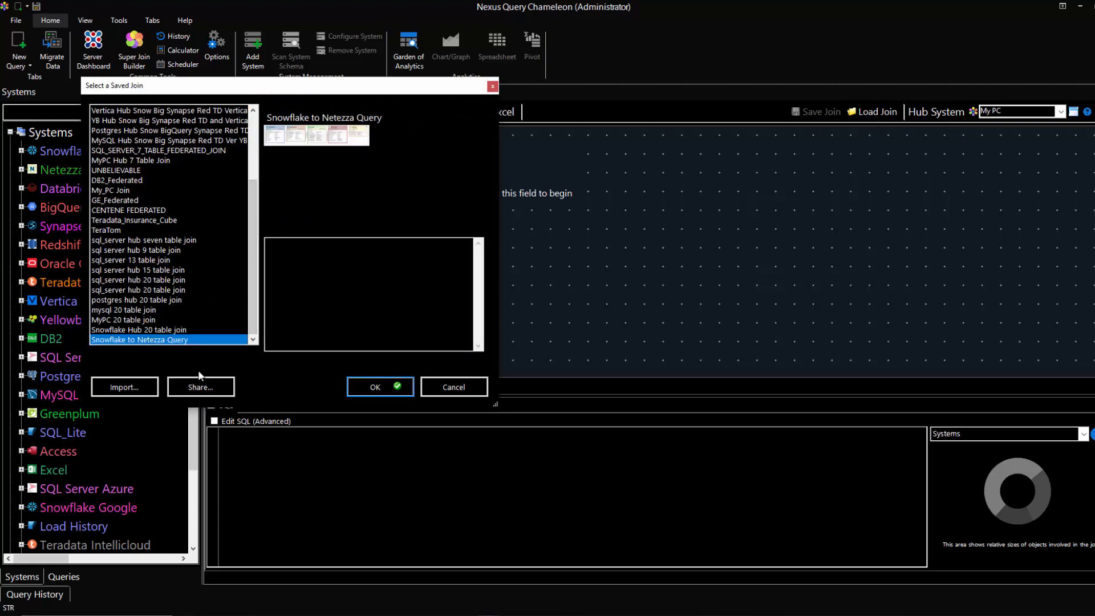
click(393, 390)
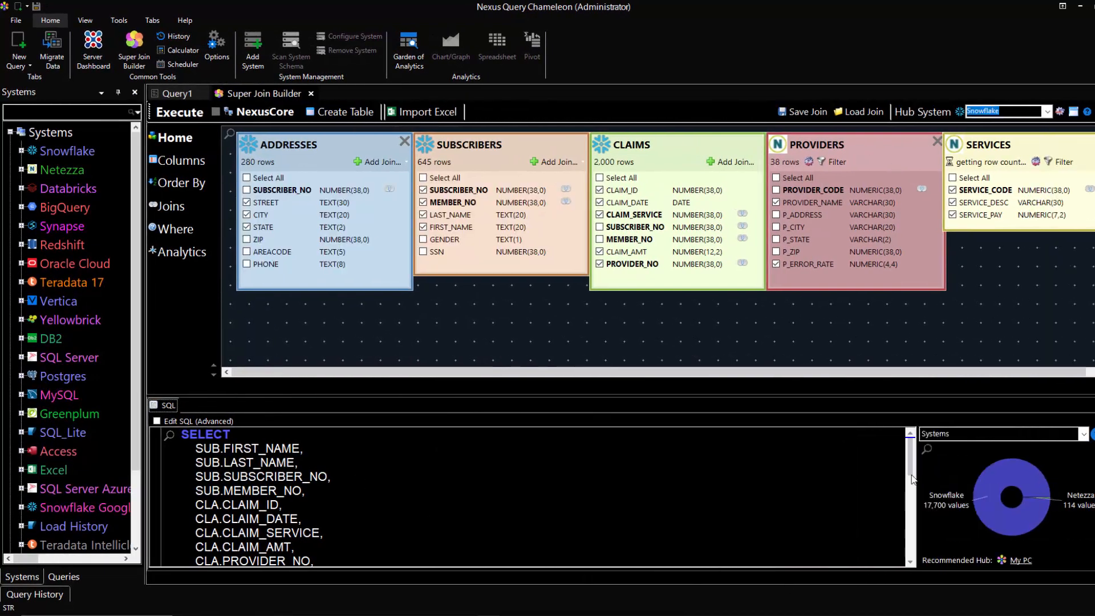
click(930, 451)
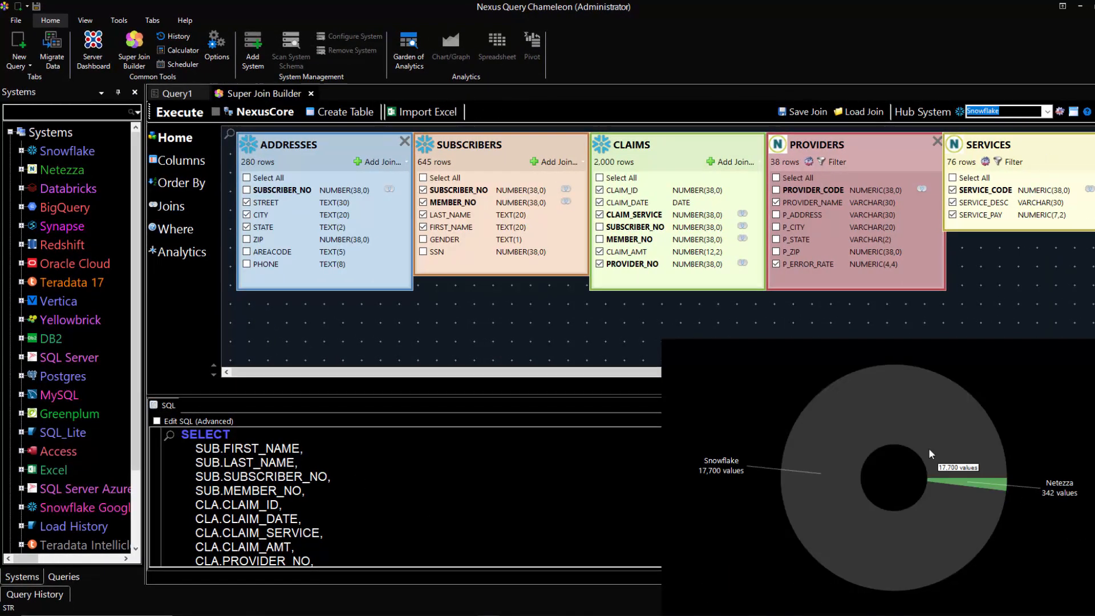
mouse_move(975, 484)
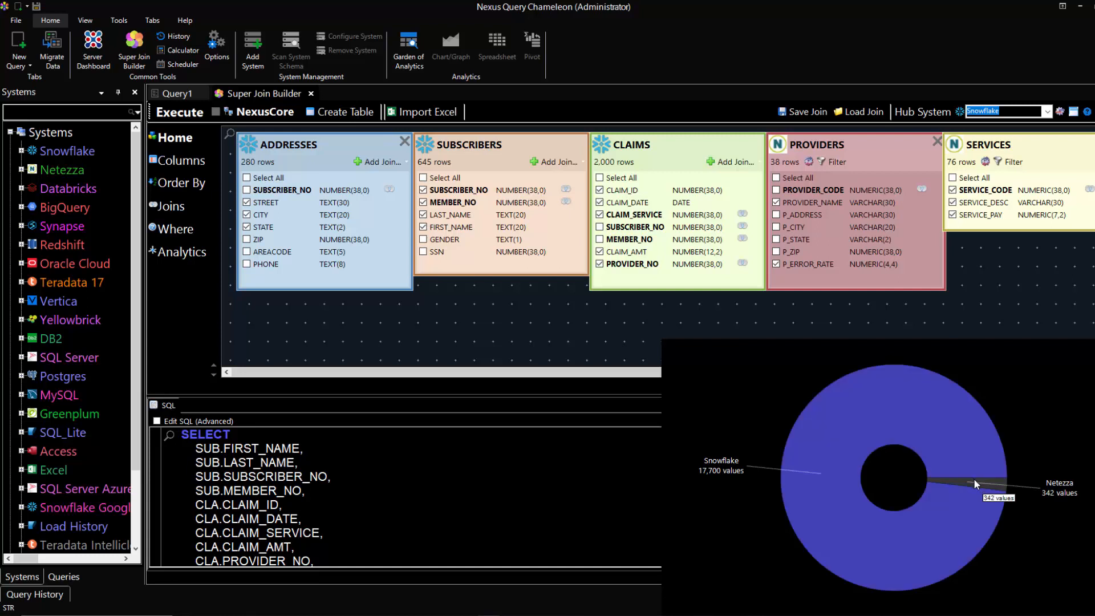